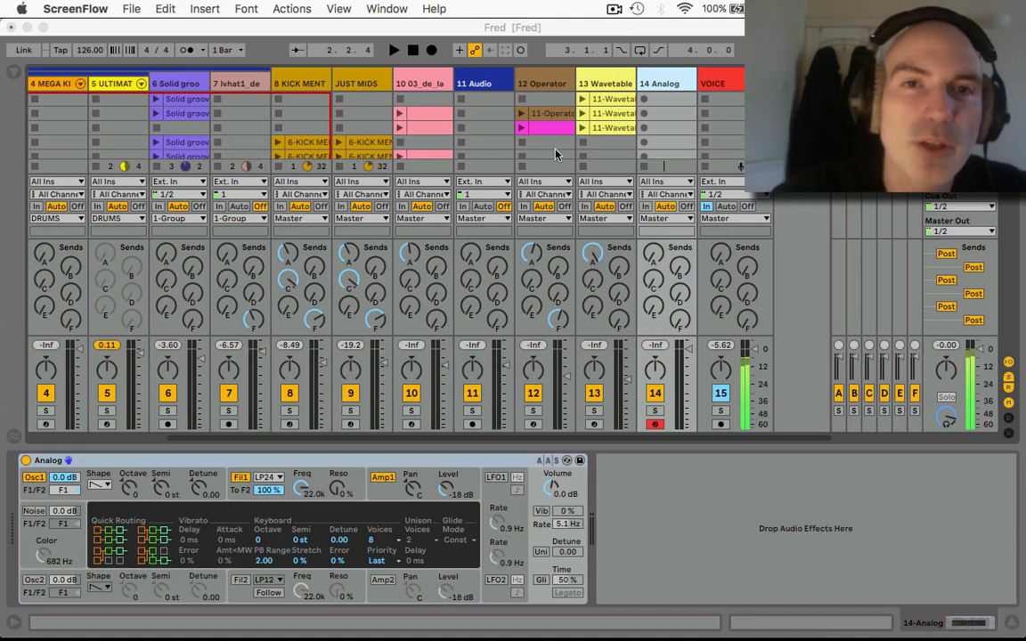
# Play the set to audition the running drum and groove clips, and stop playback
pyautogui.scroll(3, 556, 155)
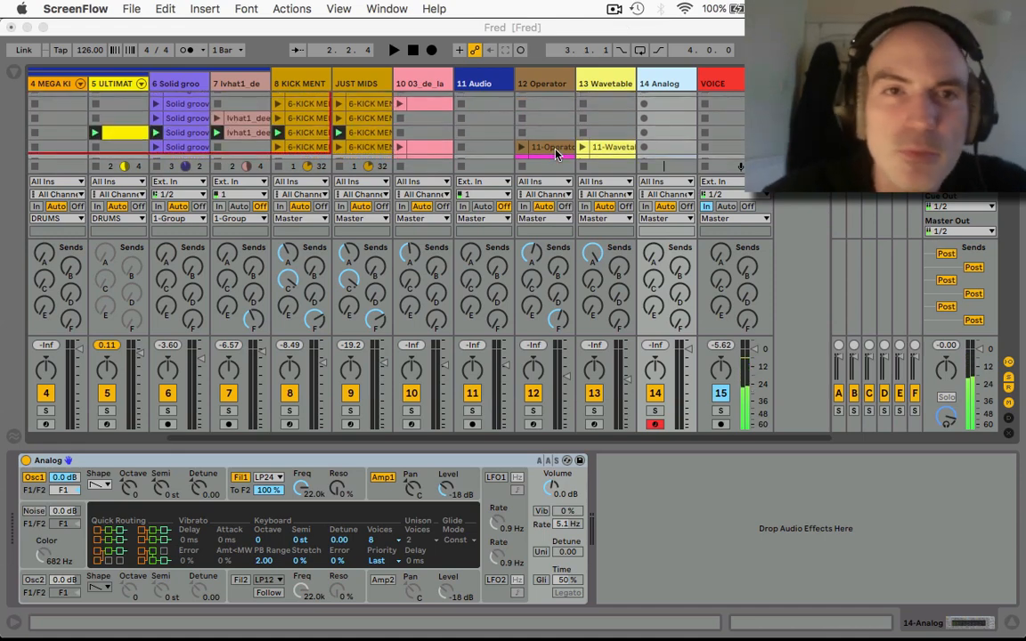
pyautogui.click(392, 51)
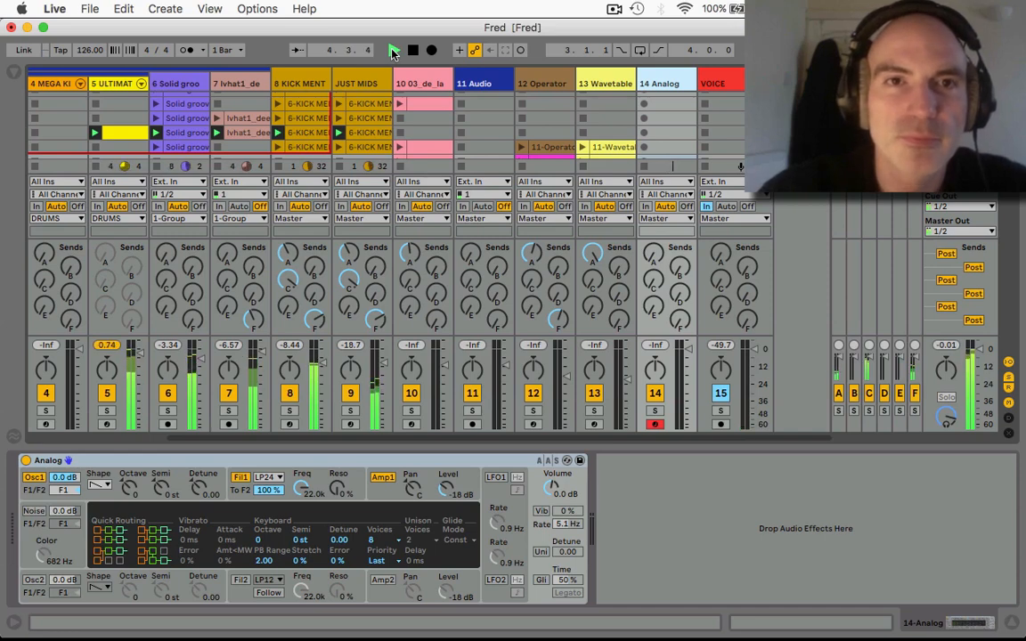
pyautogui.press('space')
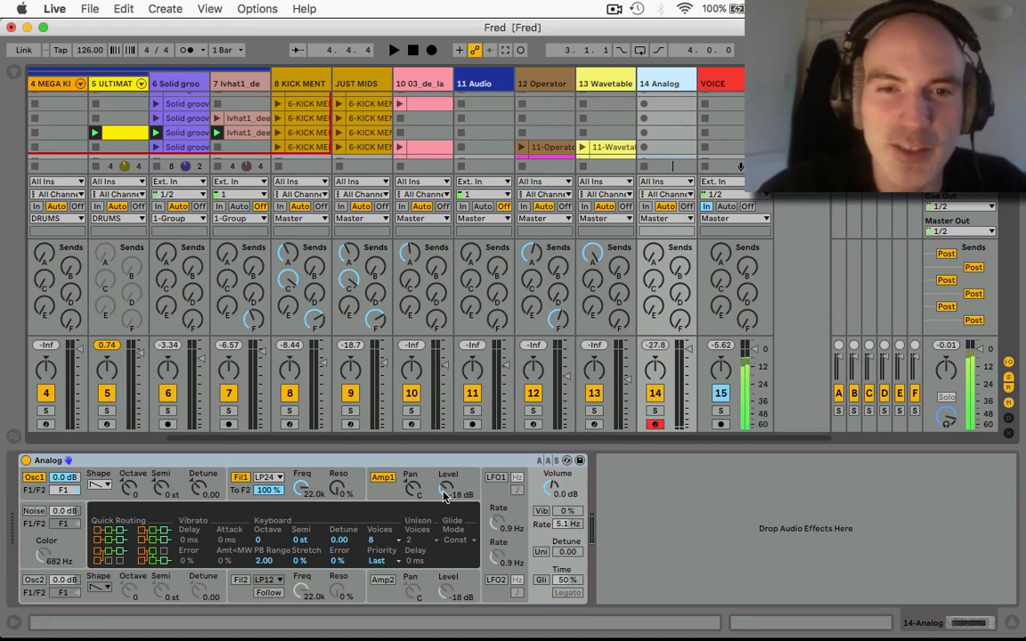
# Set Amp1's Env<Vel amount in Analog to 0.00 and raise the Amp1 level to 3.8 dB
pyautogui.moveTo(445, 495); pyautogui.dragTo(446, 458)
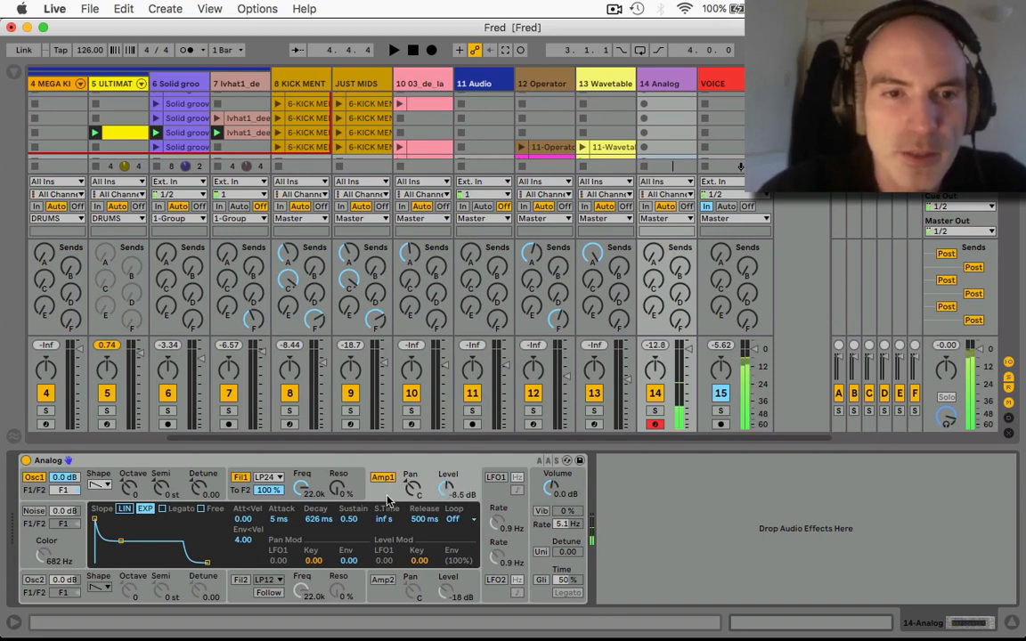
pyautogui.click(243, 543)
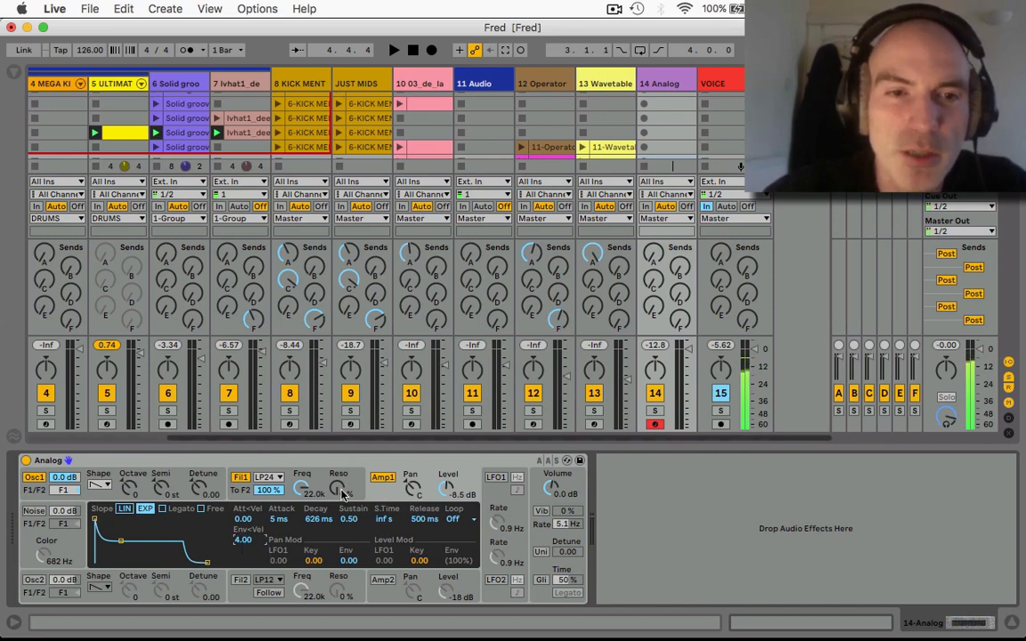
pyautogui.moveTo(243, 544); pyautogui.dragTo(243, 606)
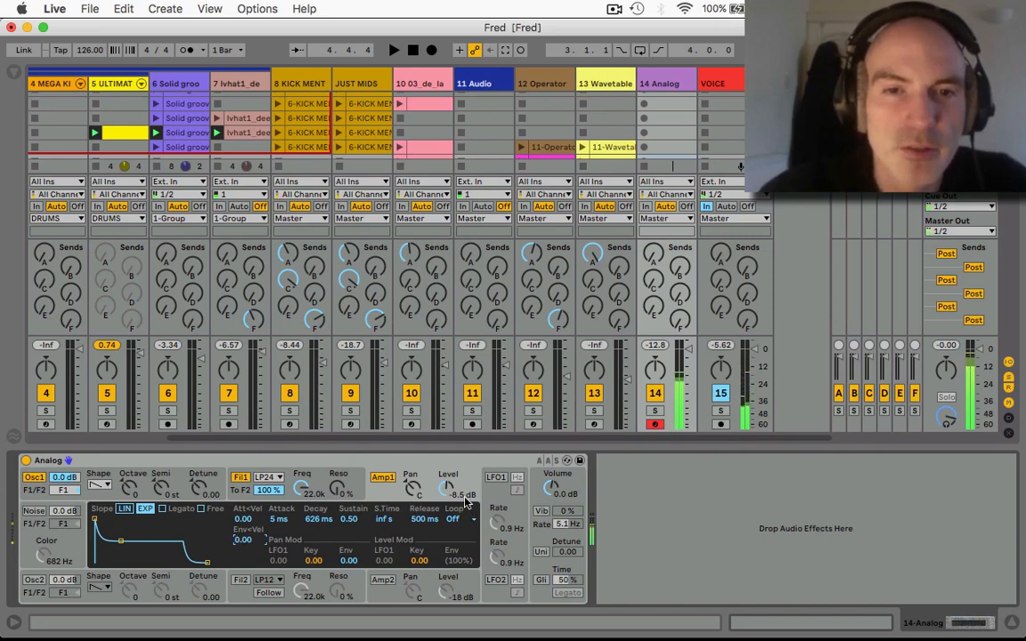
pyautogui.moveTo(448, 488); pyautogui.dragTo(448, 461)
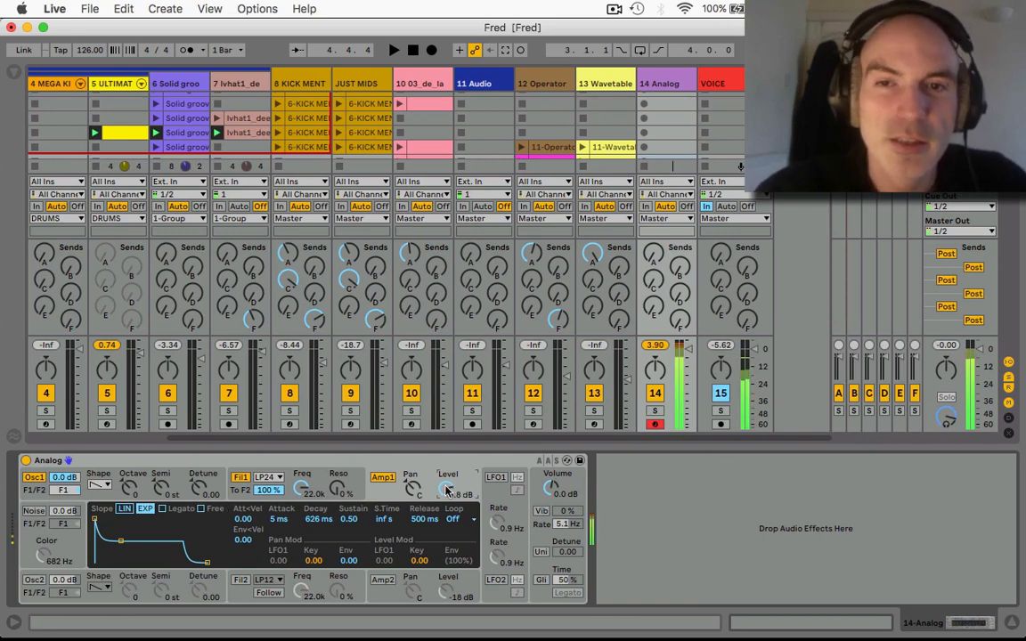
# Set Analog's keyboard voices to Mono in its global settings
pyautogui.click(547, 485)
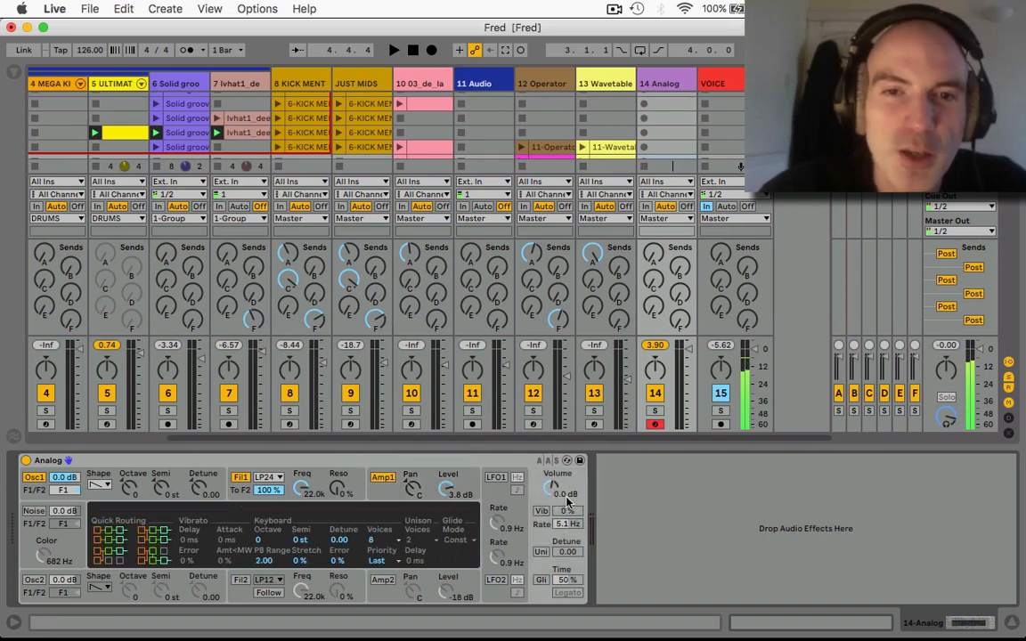
pyautogui.click(385, 545)
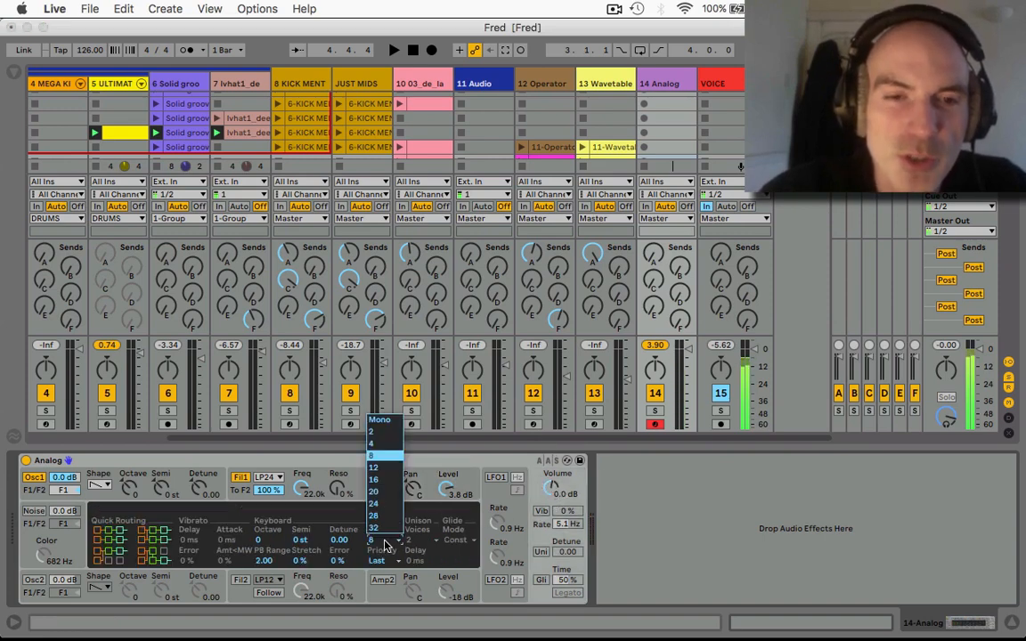
pyautogui.click(387, 425)
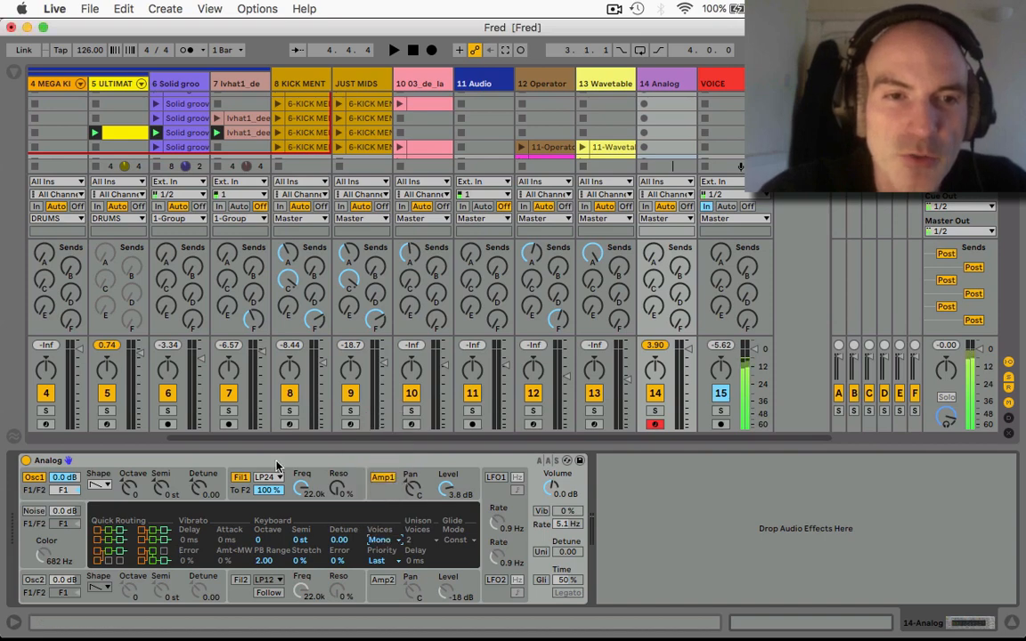
# Change Osc1's shape to a rectangle wave and set its pulse width to 100 %
pyautogui.click(116, 493)
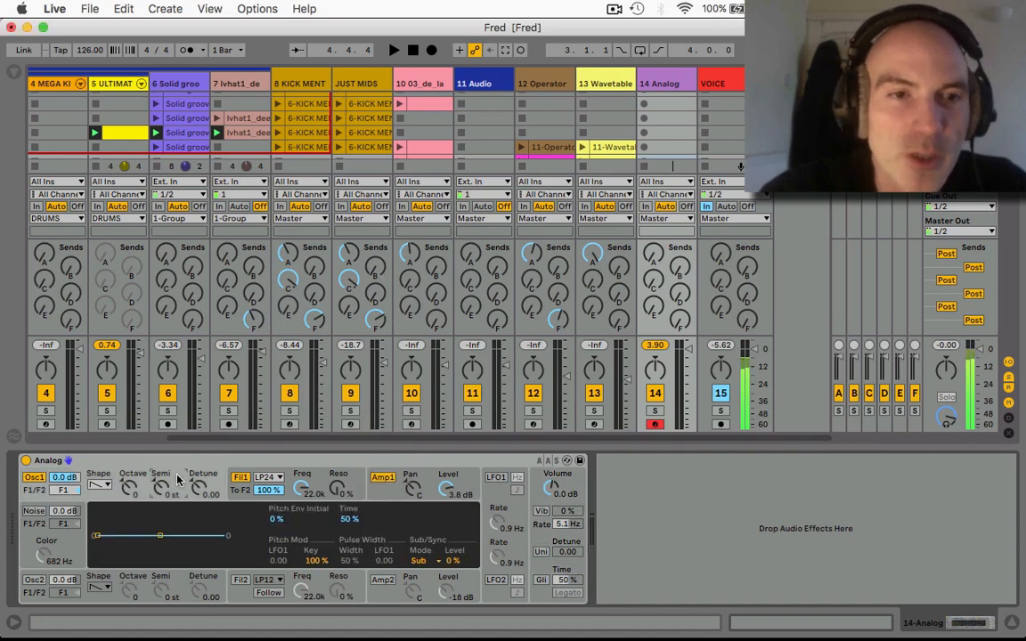
pyautogui.click(99, 485)
pyautogui.click(96, 519)
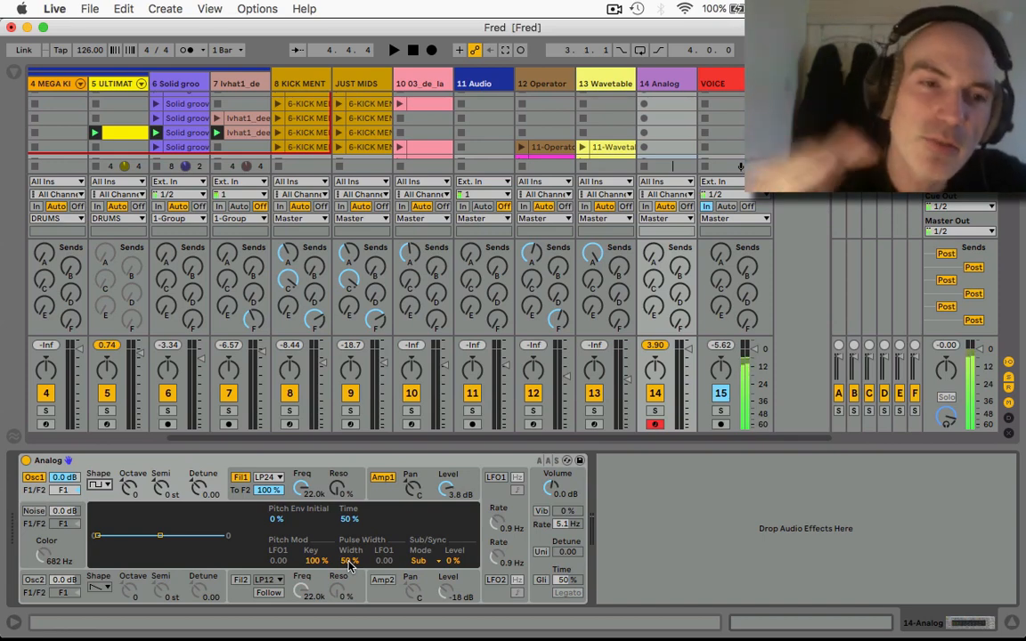
pyautogui.moveTo(348, 563); pyautogui.dragTo(348, 596)
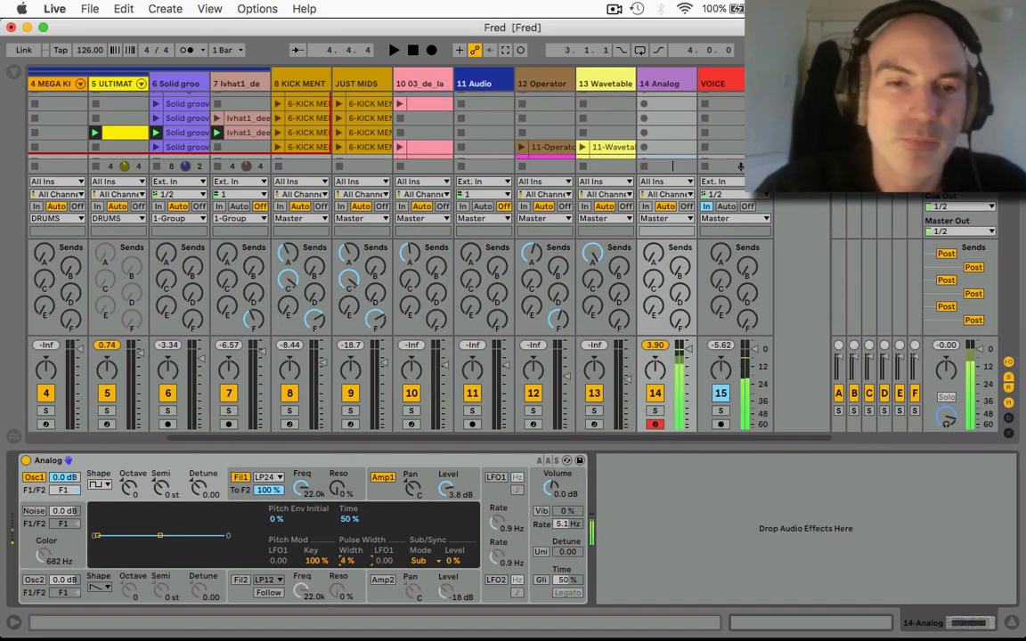
pyautogui.moveTo(348, 561); pyautogui.dragTo(349, 492)
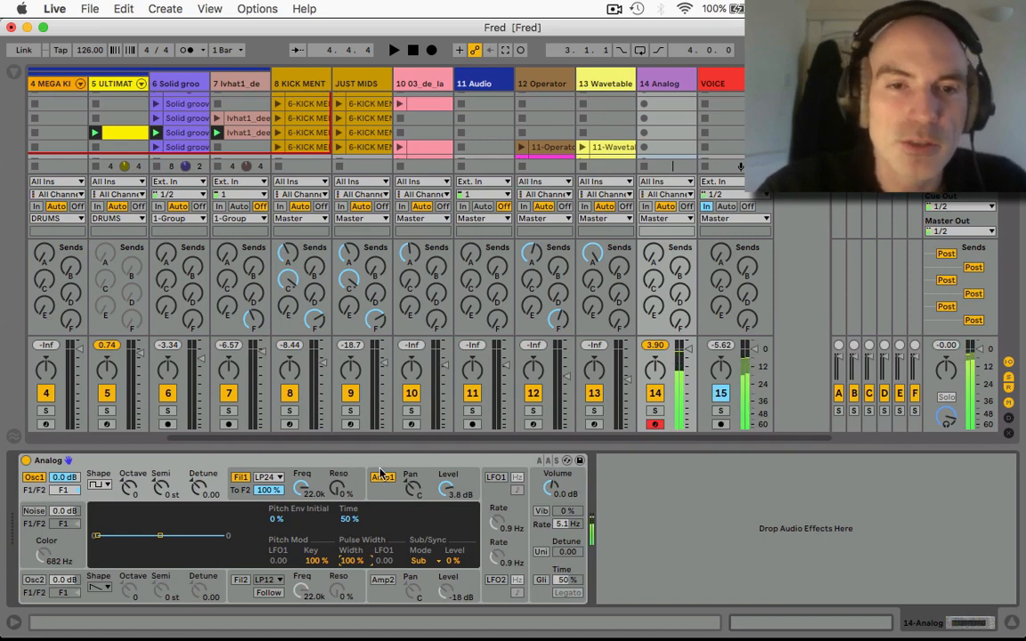
# Lower filter 1's frequency to 171 and set its envelope frequency modulation to 1.47
pyautogui.click(230, 491)
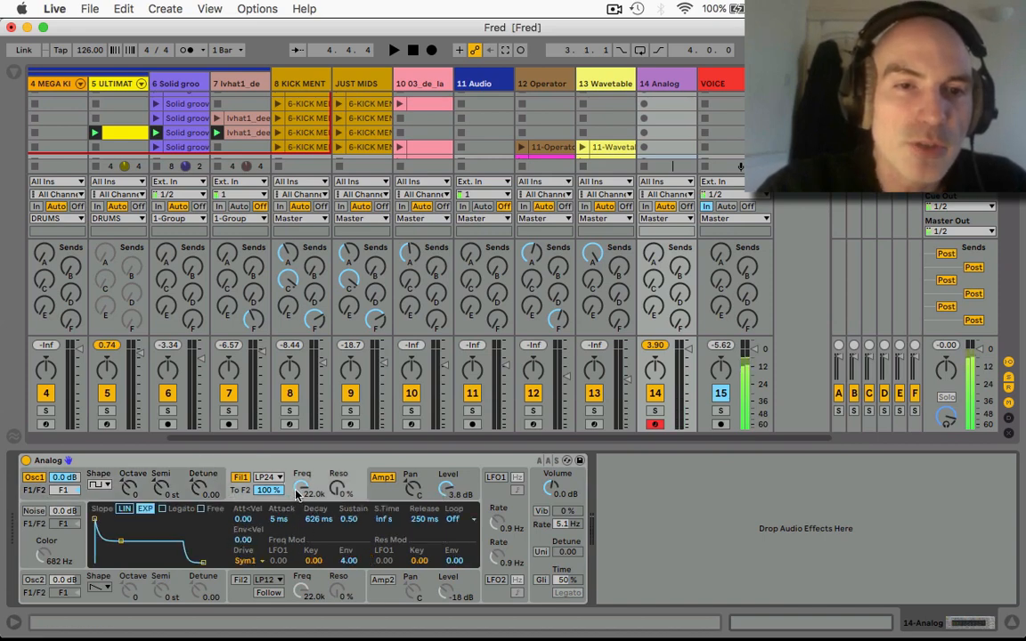
pyautogui.moveTo(298, 491); pyautogui.dragTo(299, 556)
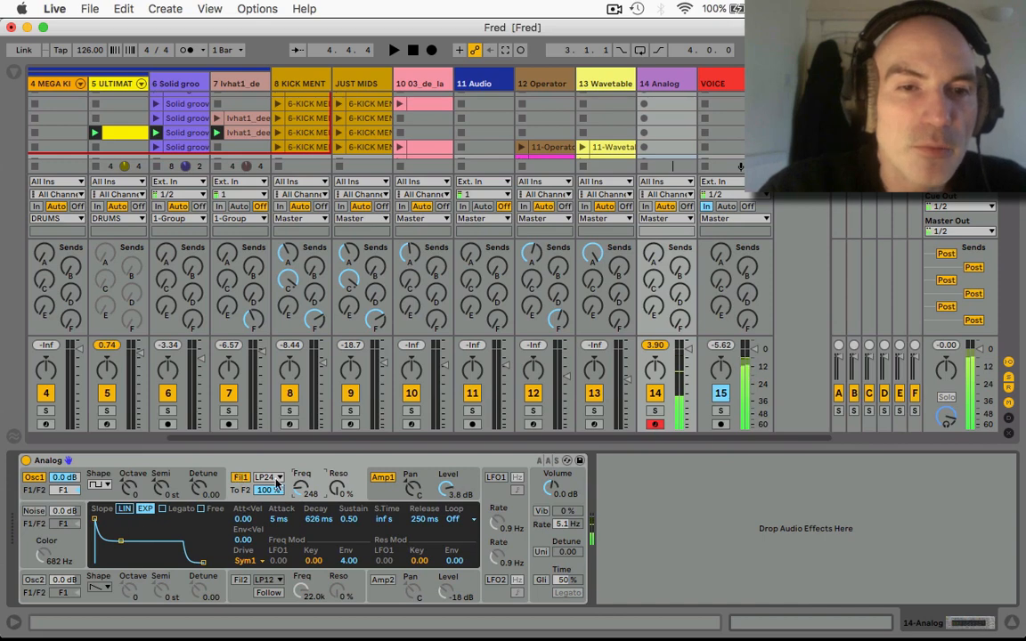
pyautogui.moveTo(299, 489); pyautogui.dragTo(299, 506)
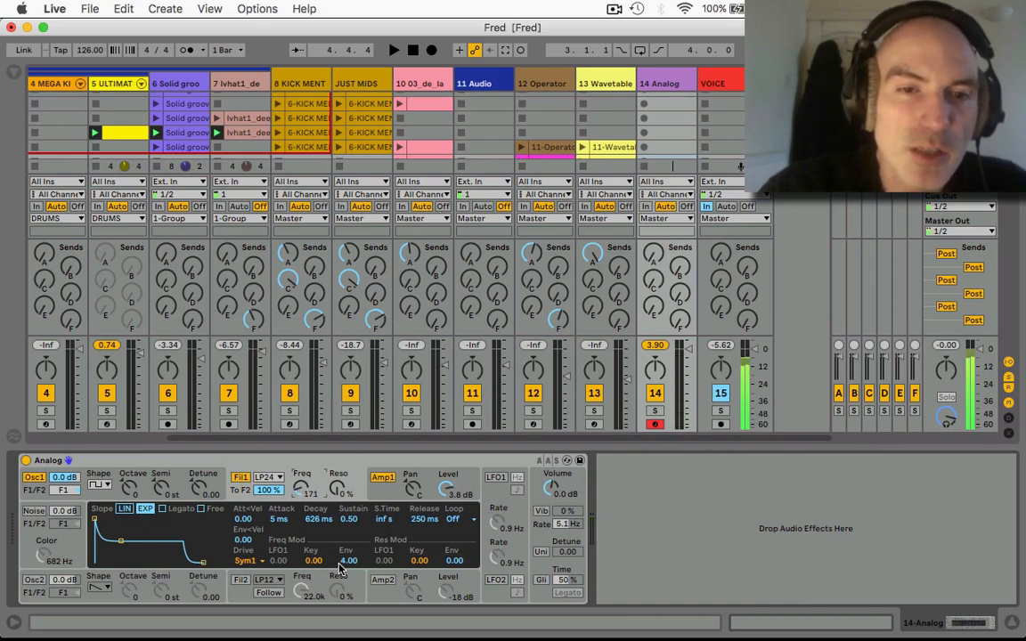
pyautogui.moveTo(342, 560)
pyautogui.mouseDown()
pyautogui.moveTo(342, 548)
pyautogui.moveTo(342, 567)
pyautogui.mouseUp()
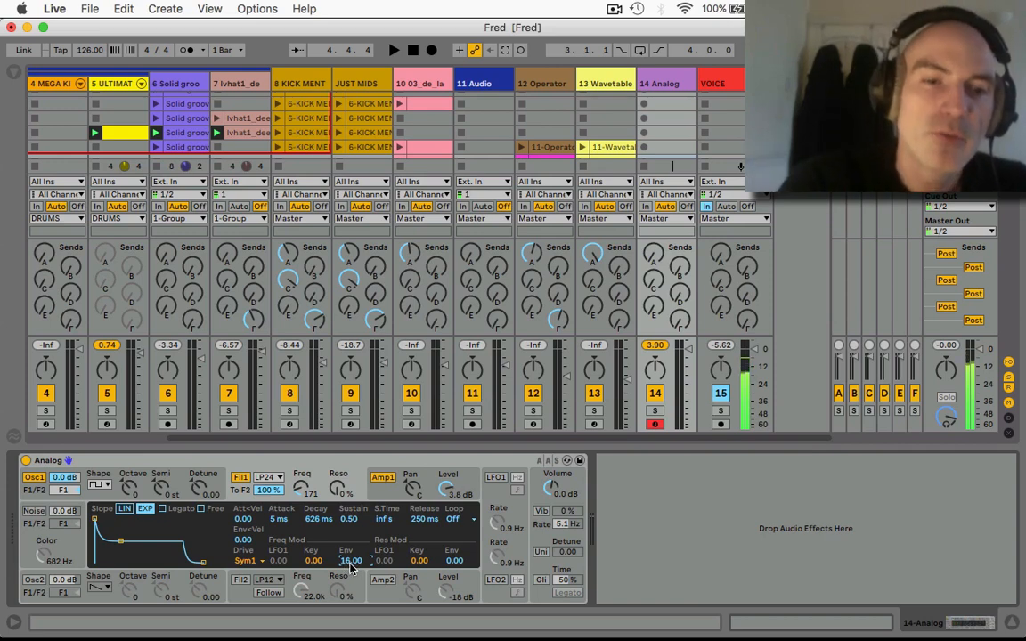
pyautogui.write('4')
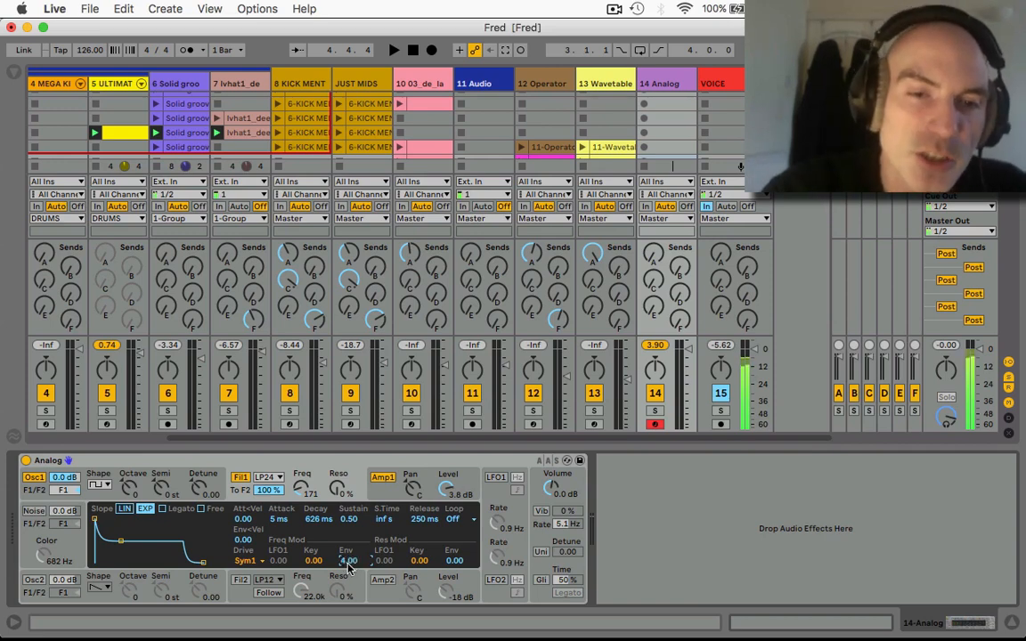
pyautogui.moveTo(348, 563); pyautogui.dragTo(349, 583)
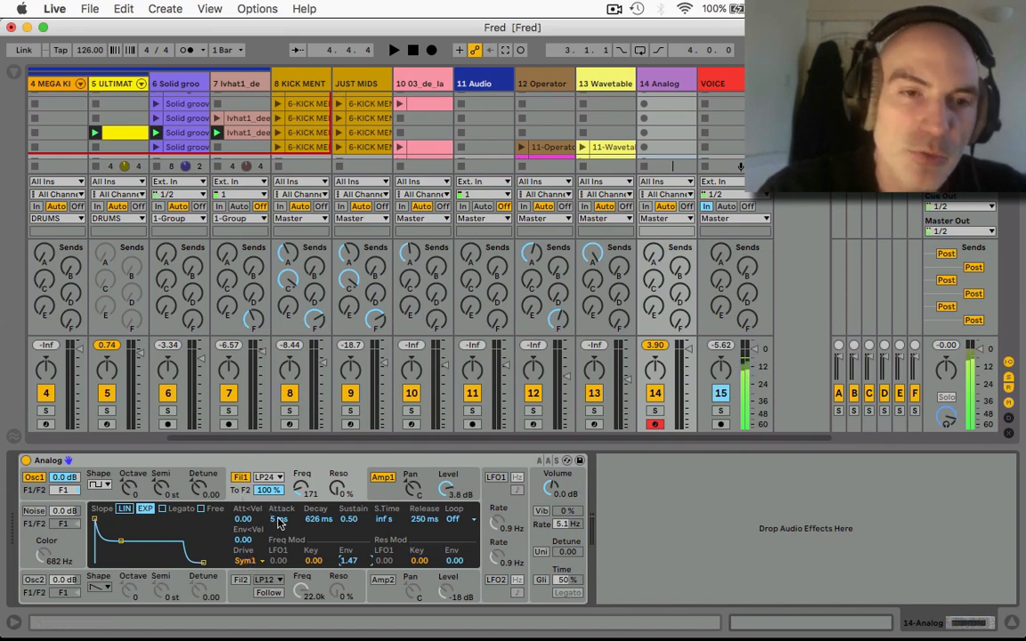
# Set filter 1's drive to Sym3 and adjust the levels of Amp1 to -4.9 dB and Osc1 to 9.5 dB
pyautogui.click(245, 562)
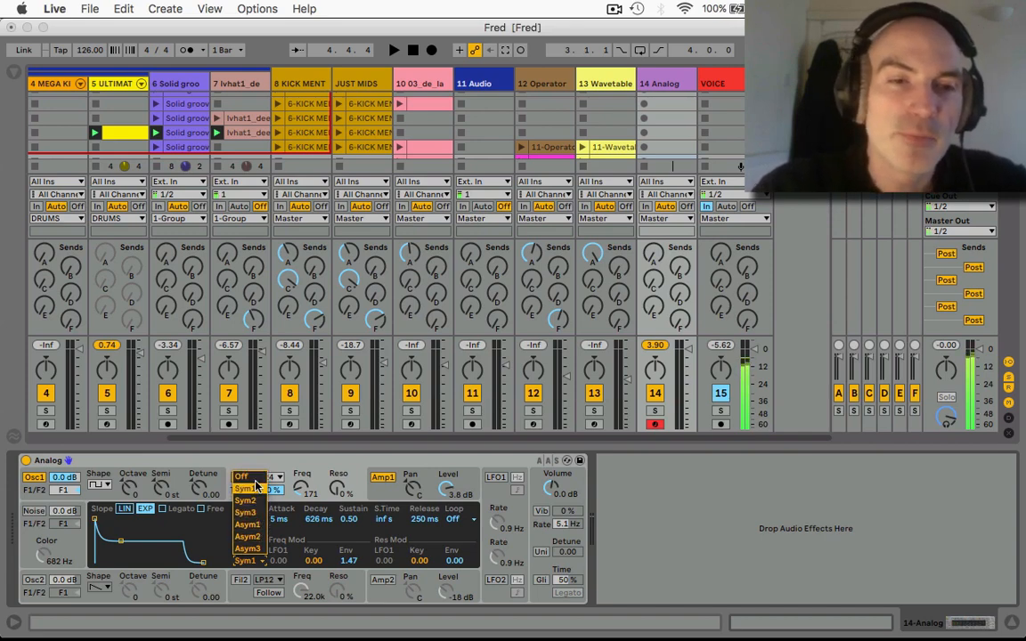
pyautogui.click(257, 550)
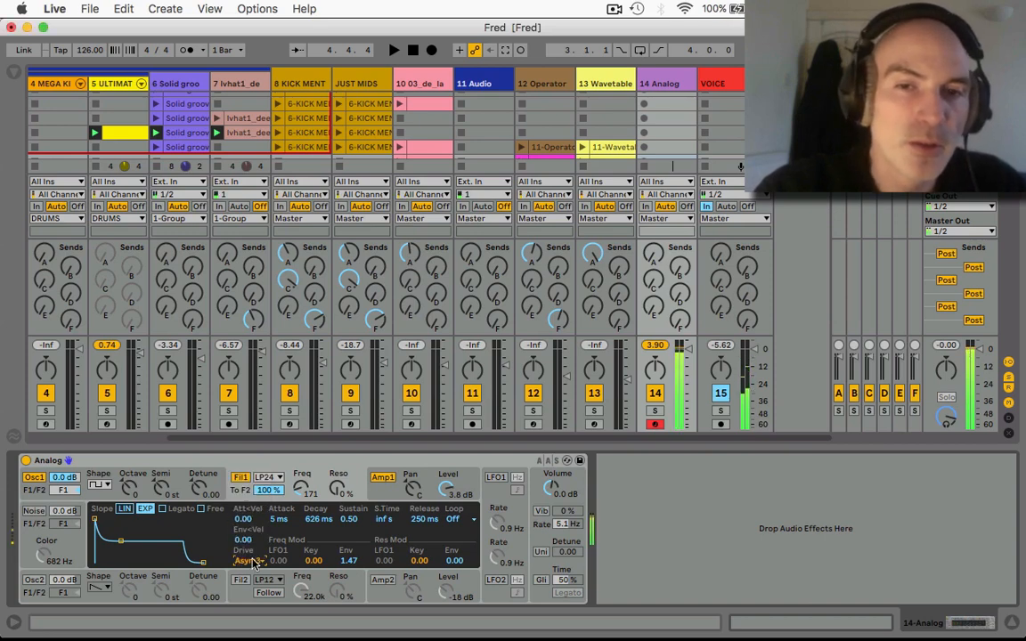
pyautogui.moveTo(446, 488); pyautogui.dragTo(446, 509)
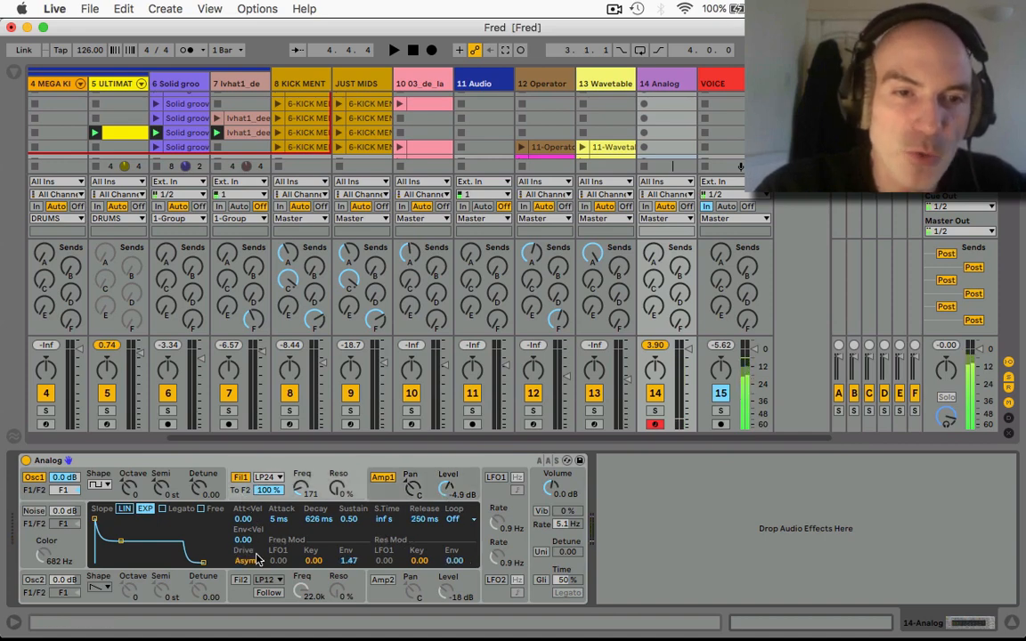
pyautogui.click(239, 499)
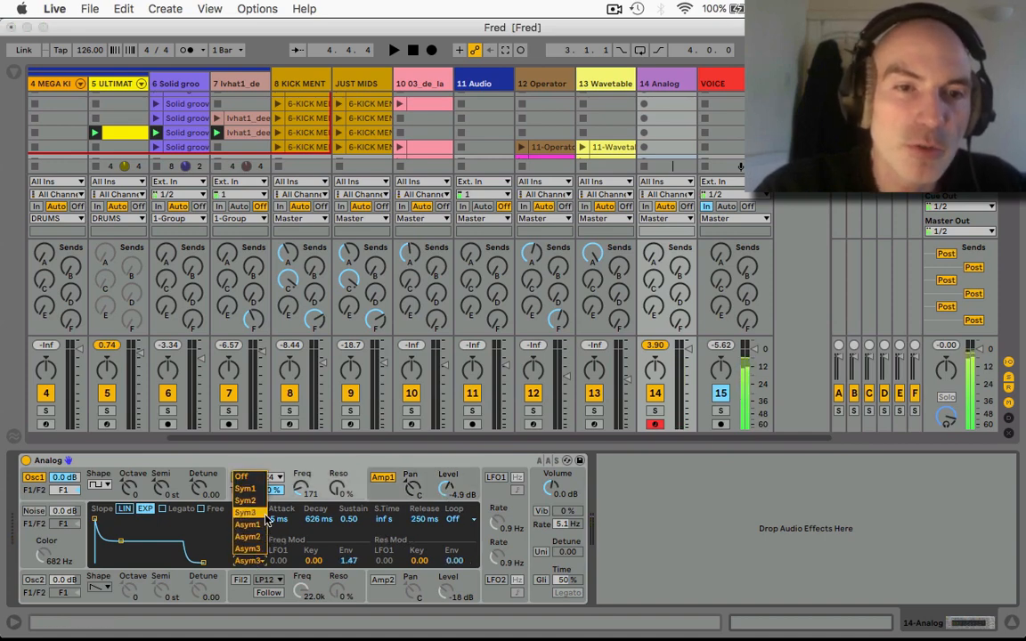
pyautogui.click(245, 512)
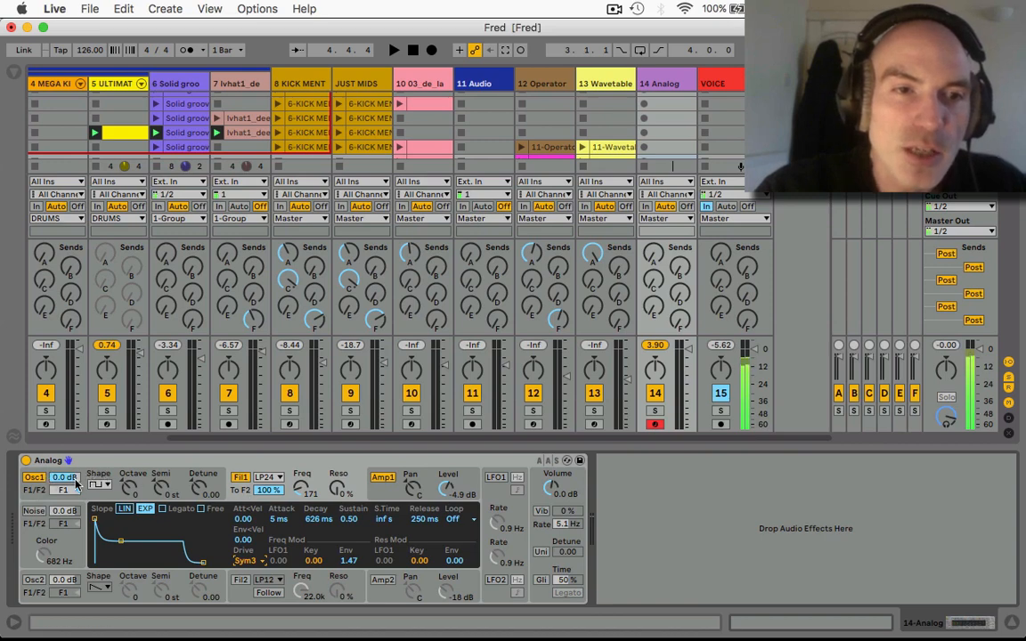
pyautogui.moveTo(66, 480); pyautogui.dragTo(66, 445)
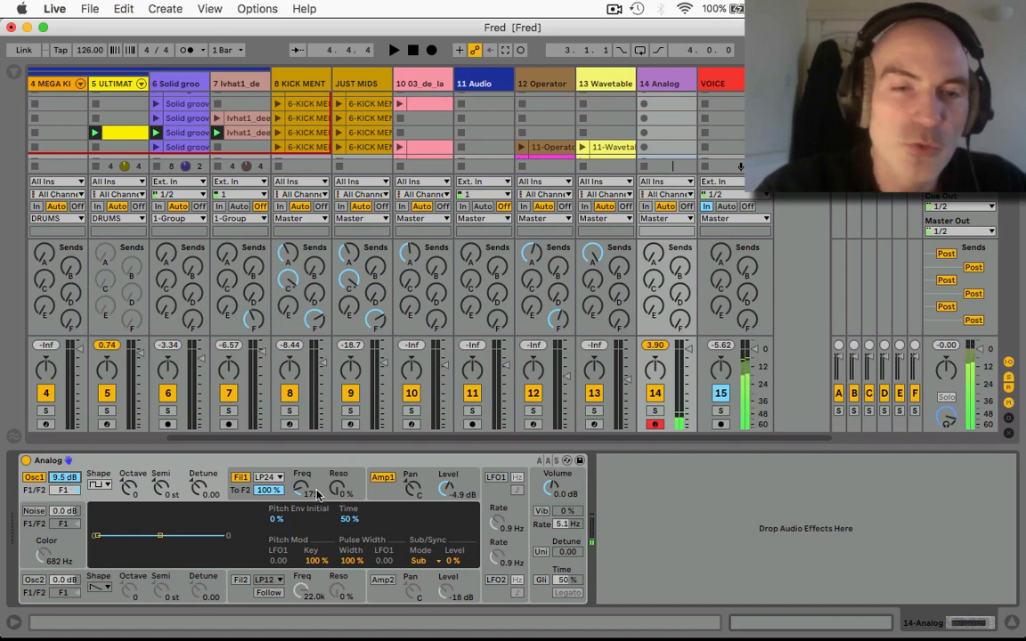
# Raise filter 1's frequency to 323 and resonance to 74 %, and lengthen its envelope attack to 1.29 s
pyautogui.moveTo(301, 489)
pyautogui.mouseDown()
pyautogui.moveTo(300, 446)
pyautogui.moveTo(300, 482)
pyautogui.mouseUp()
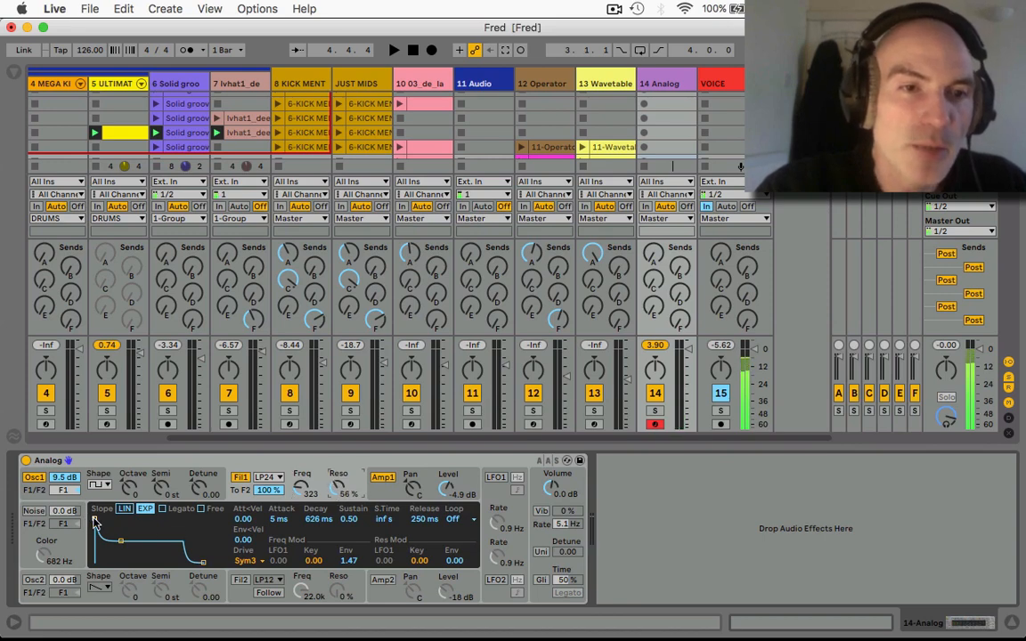
pyautogui.moveTo(93, 520); pyautogui.dragTo(124, 518)
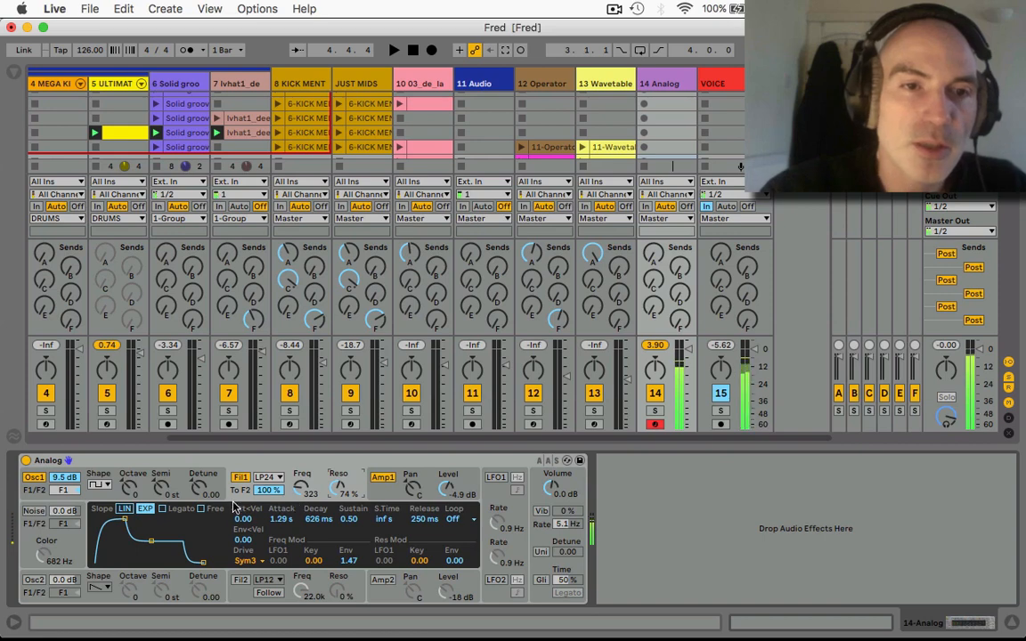
# Enable Osc2 with a rectangle wave and set its pulse width to 100 %
pyautogui.click(34, 580)
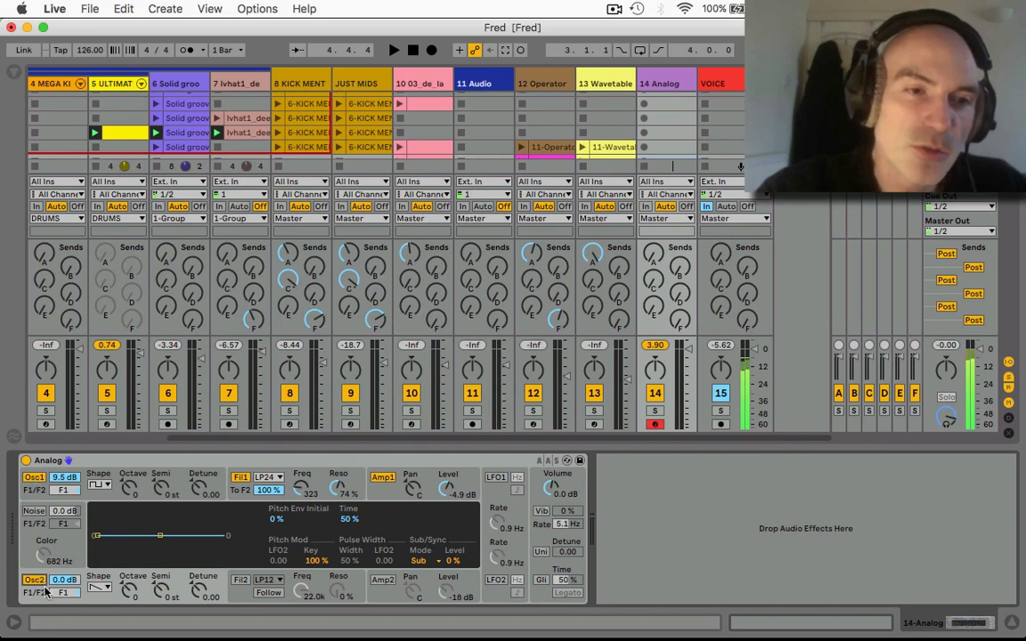
pyautogui.click(100, 587)
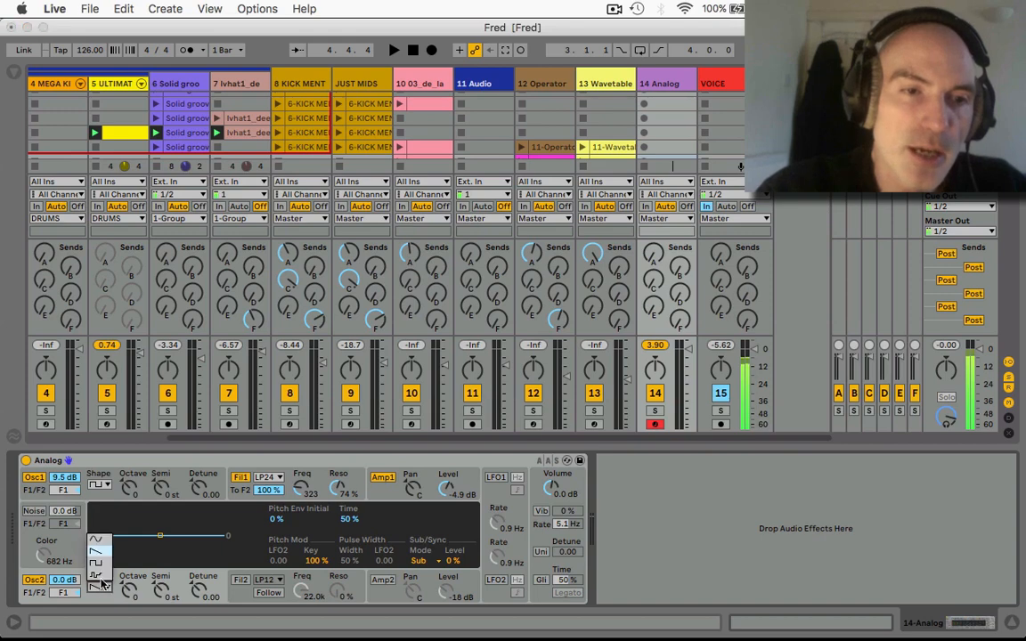
pyautogui.click(102, 563)
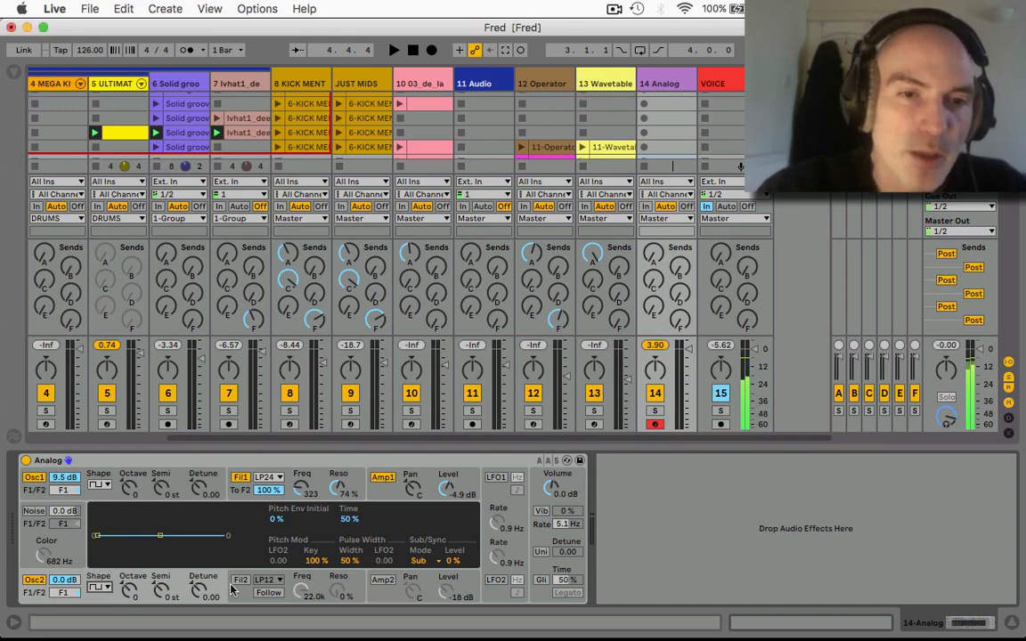
pyautogui.moveTo(351, 561); pyautogui.dragTo(350, 507)
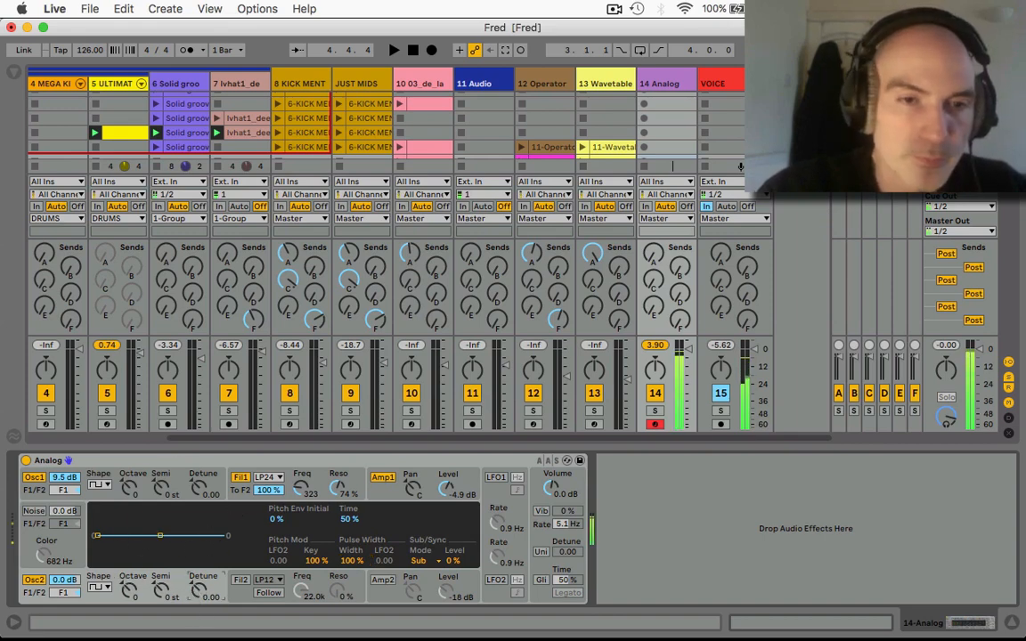
# Raise Osc2's level to 9.5 dB and detune it to 0.15
pyautogui.moveTo(197, 590); pyautogui.dragTo(198, 583)
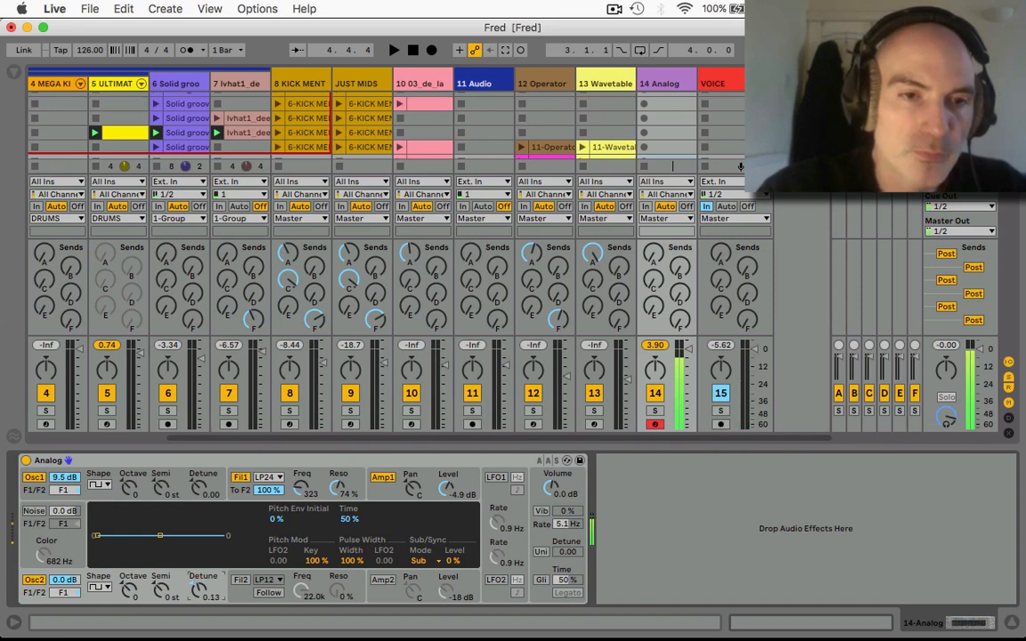
pyautogui.doubleClick(196, 591)
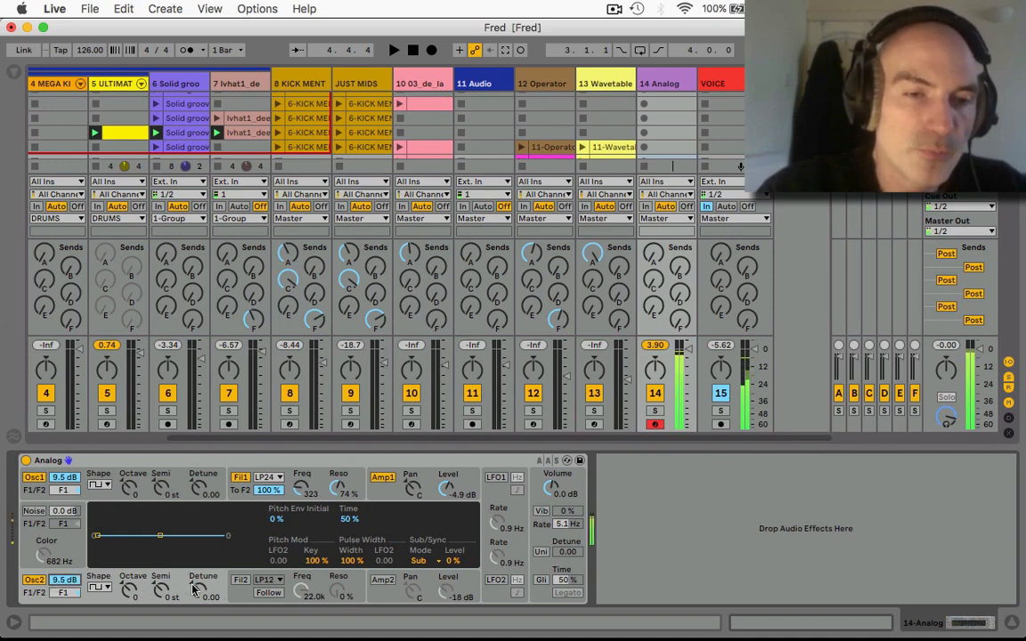
pyautogui.moveTo(194, 589); pyautogui.dragTo(194, 585)
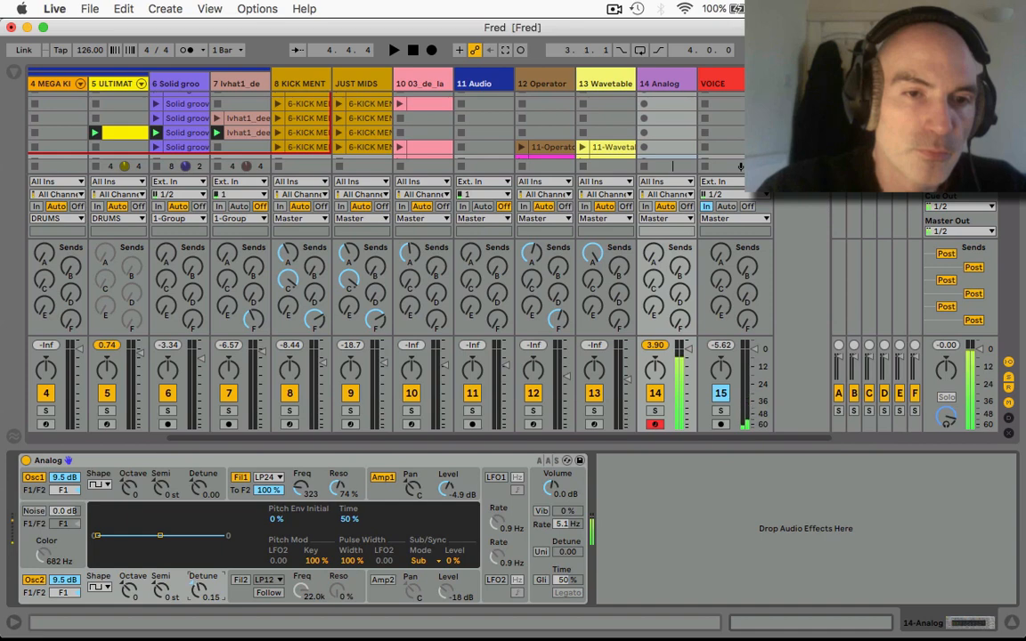
# Detune Osc2 to 0.13 at octave 2 and compare filter 1's Asym3 drive with Sym3
pyautogui.moveTo(194, 585); pyautogui.dragTo(194, 586)
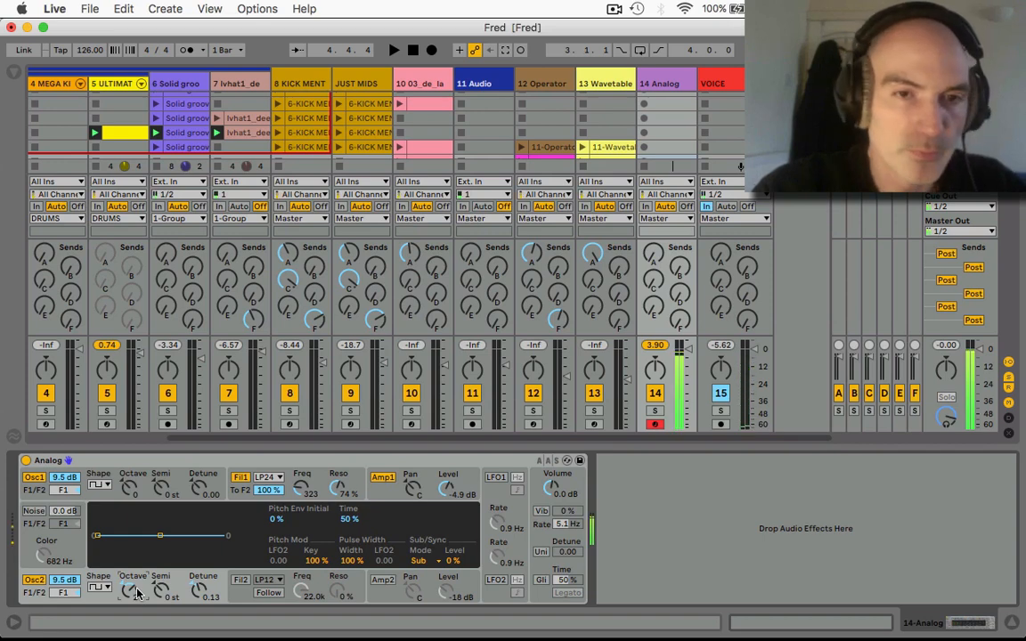
pyautogui.click(313, 483)
pyautogui.click(248, 561)
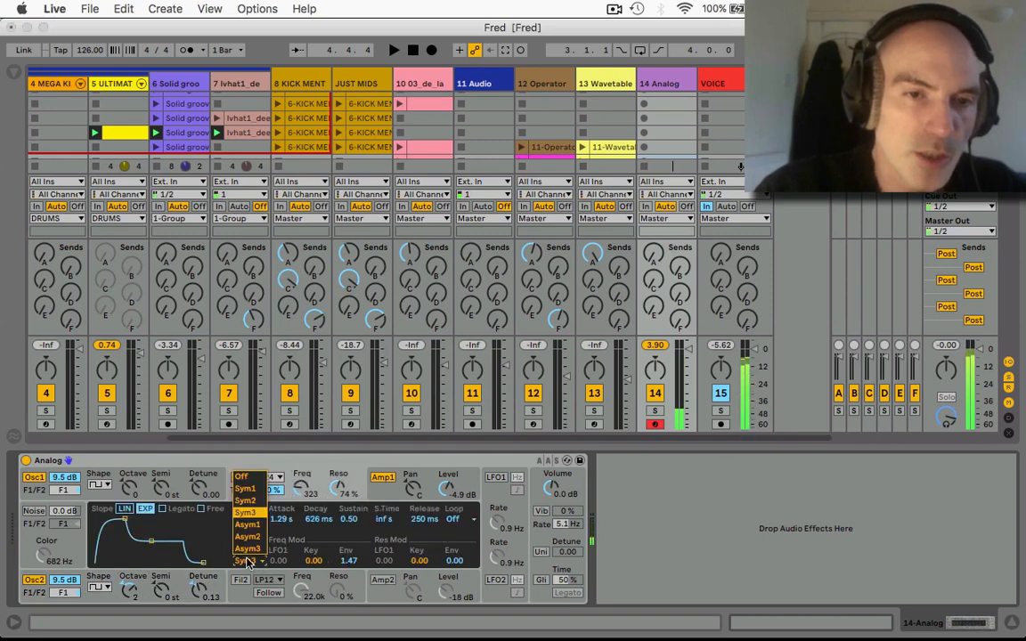
pyautogui.click(249, 549)
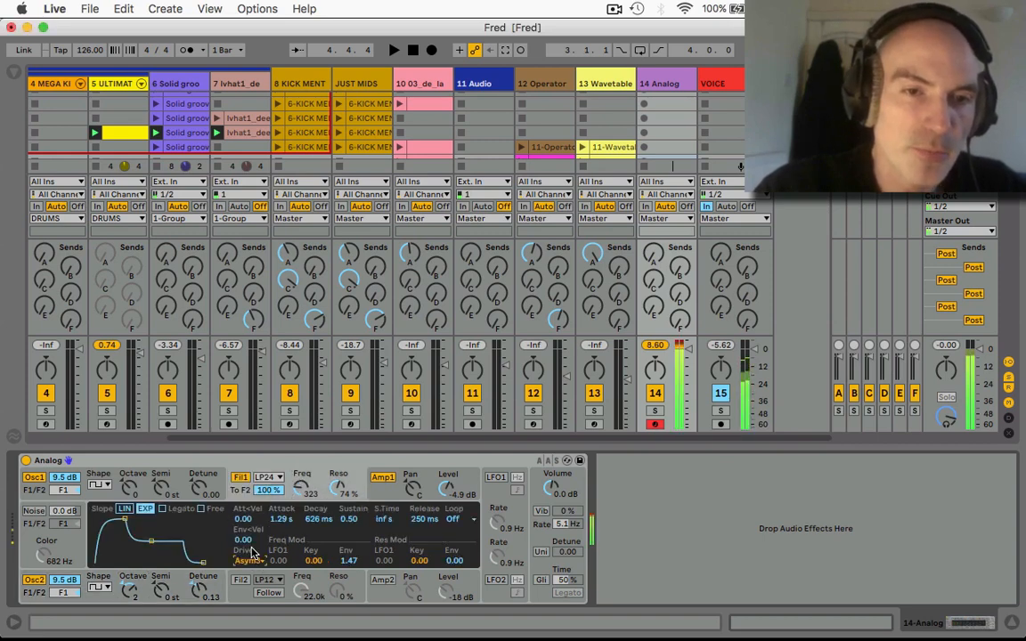
pyautogui.click(256, 564)
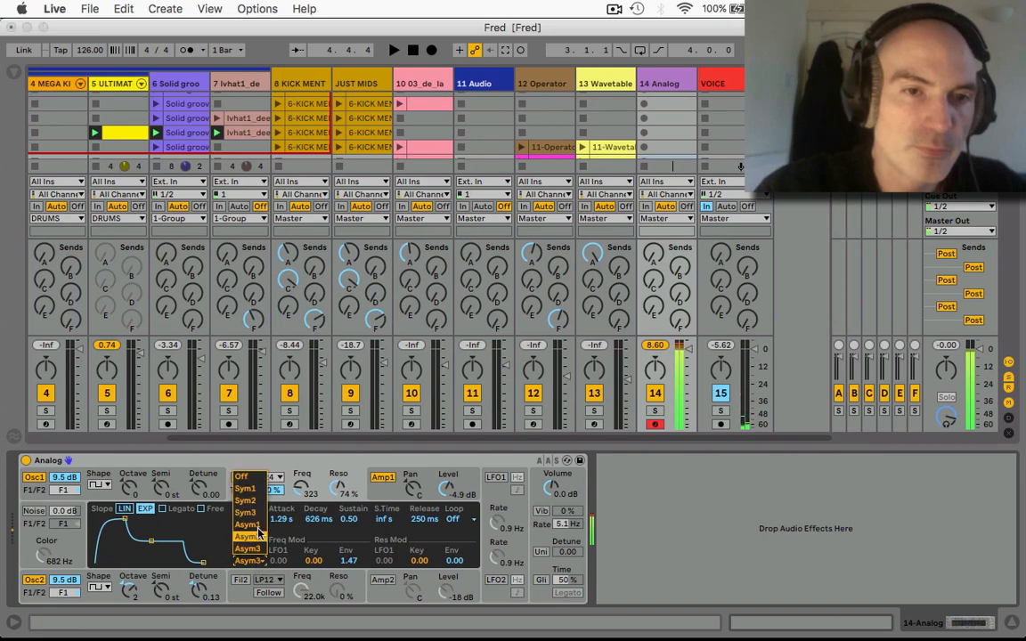
pyautogui.click(258, 520)
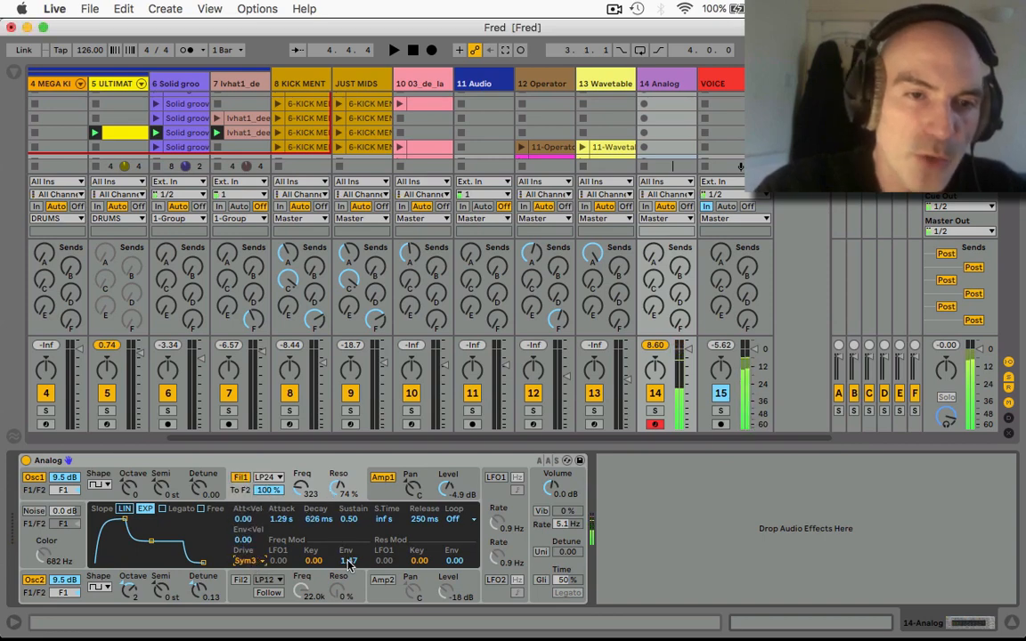
# Set filter 1's envelope attack to 8.42 s, resonance to 45 %, and frequency modulation to Key 1.00 and Env 2.03
pyautogui.moveTo(348, 561); pyautogui.dragTo(348, 529)
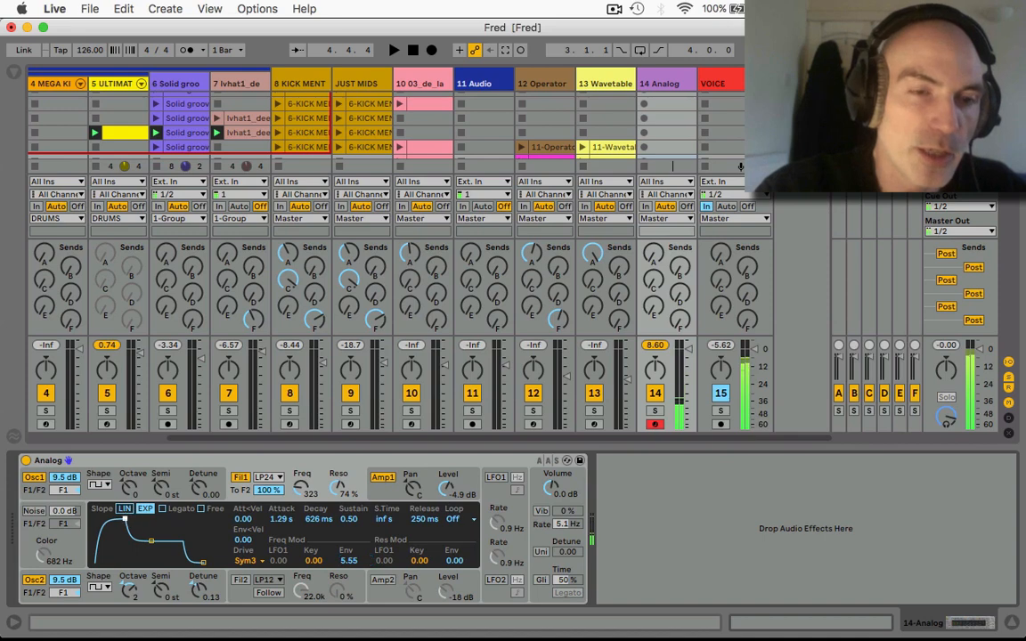
pyautogui.moveTo(124, 518); pyautogui.dragTo(135, 521)
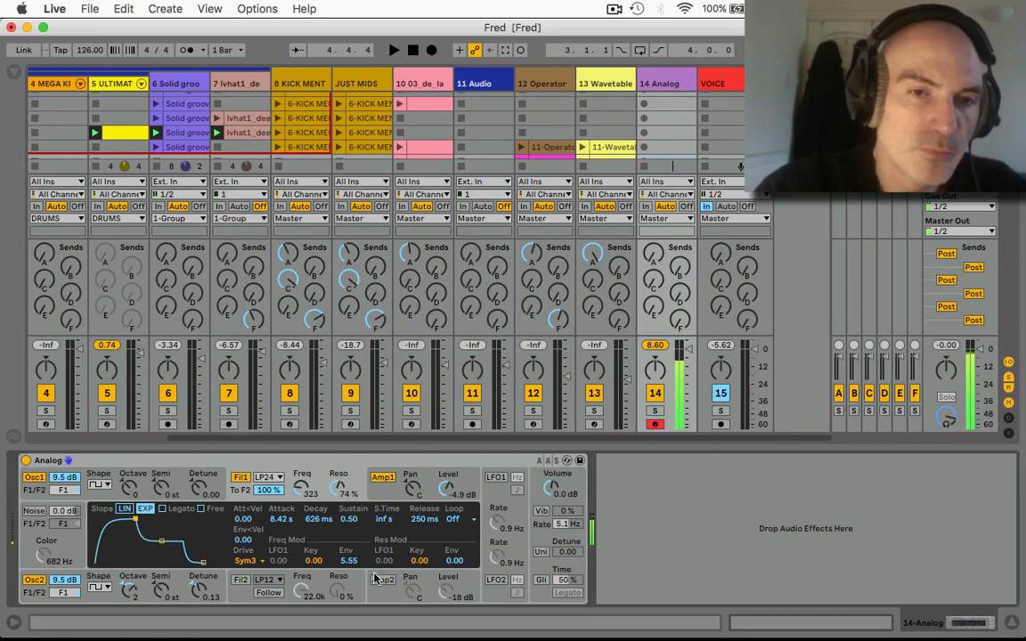
pyautogui.moveTo(347, 561); pyautogui.dragTo(347, 579)
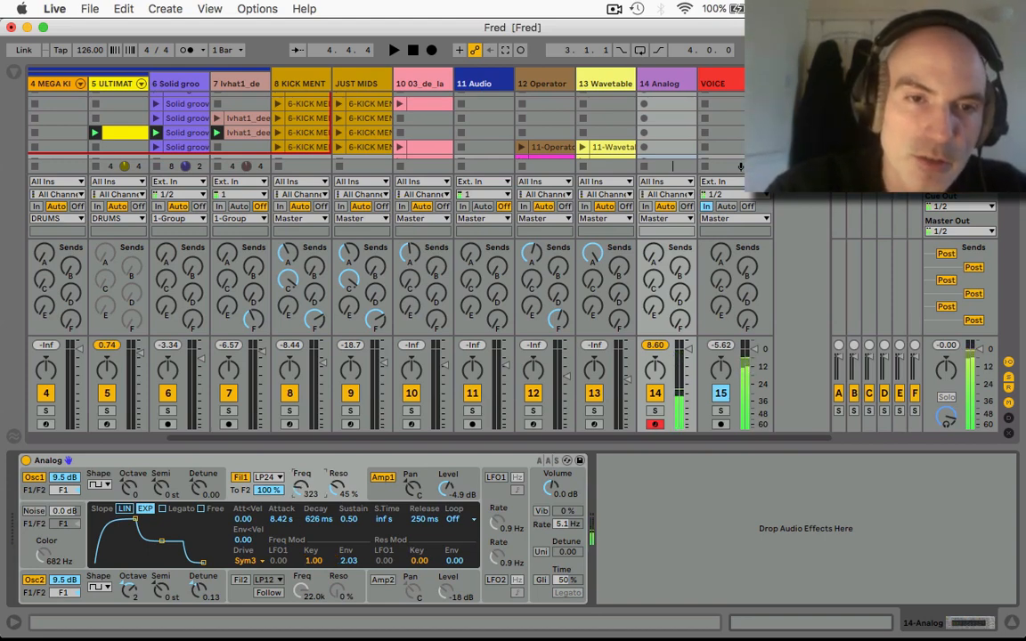
# Raise filter 1's frequency to 1.1k, and reset Osc2 to octave 0 with a detune of 0.19
pyautogui.moveTo(301, 487); pyautogui.dragTo(301, 464)
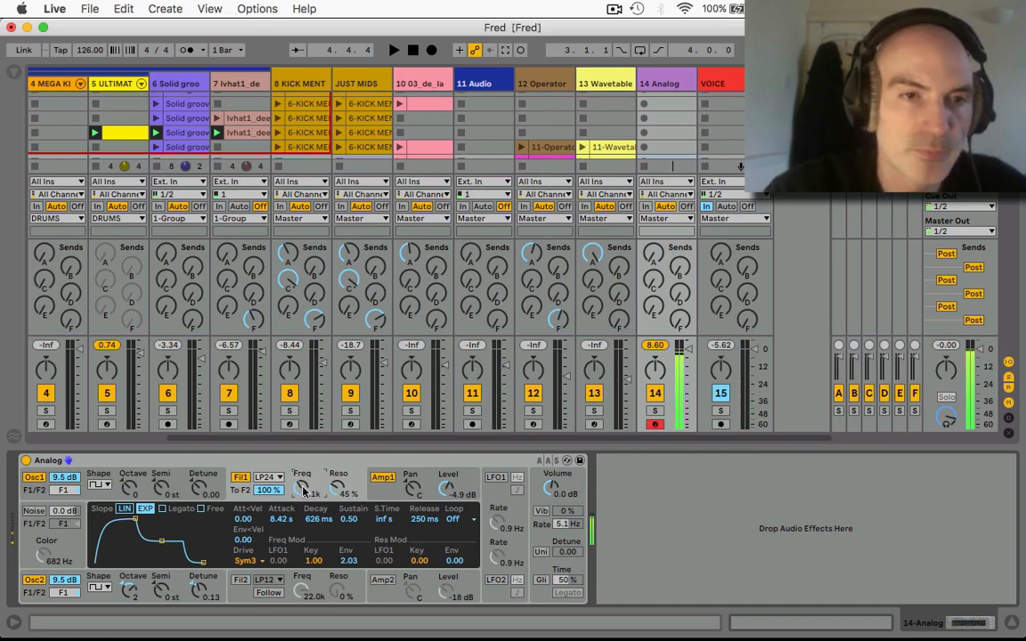
pyautogui.click(129, 590)
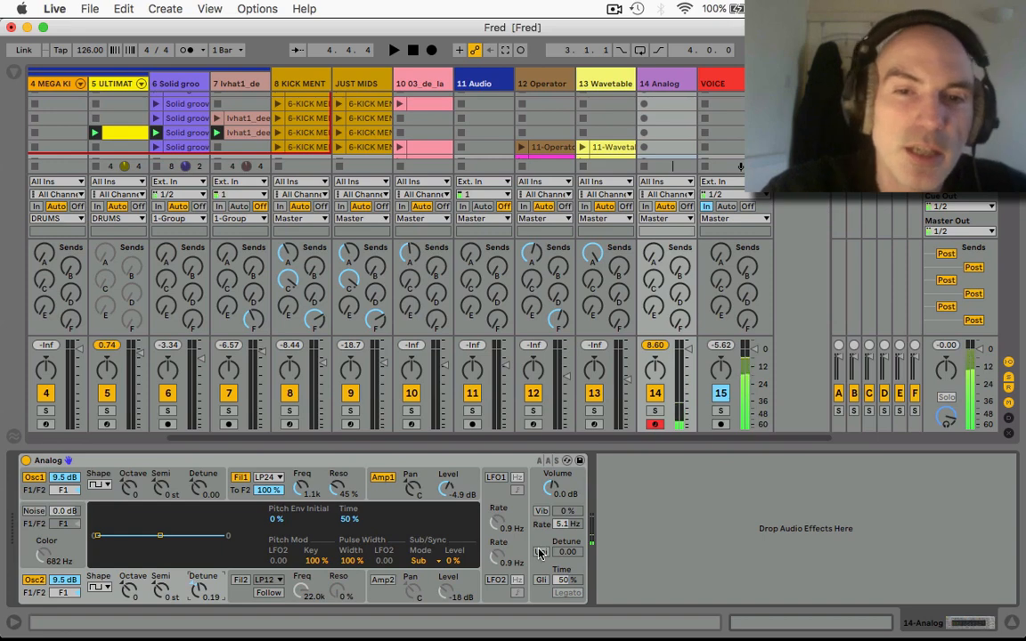
# Enable unison with 4 voices and a detune of 42.19, and lower the instrument's volume to -11 dB
pyautogui.click(540, 552)
pyautogui.click(420, 540)
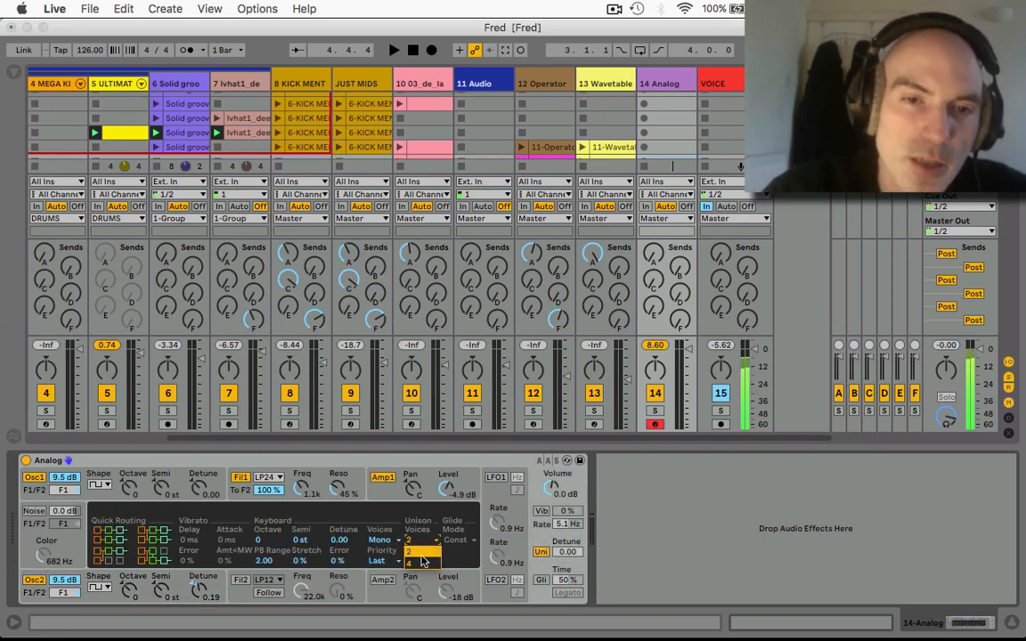
pyautogui.click(424, 561)
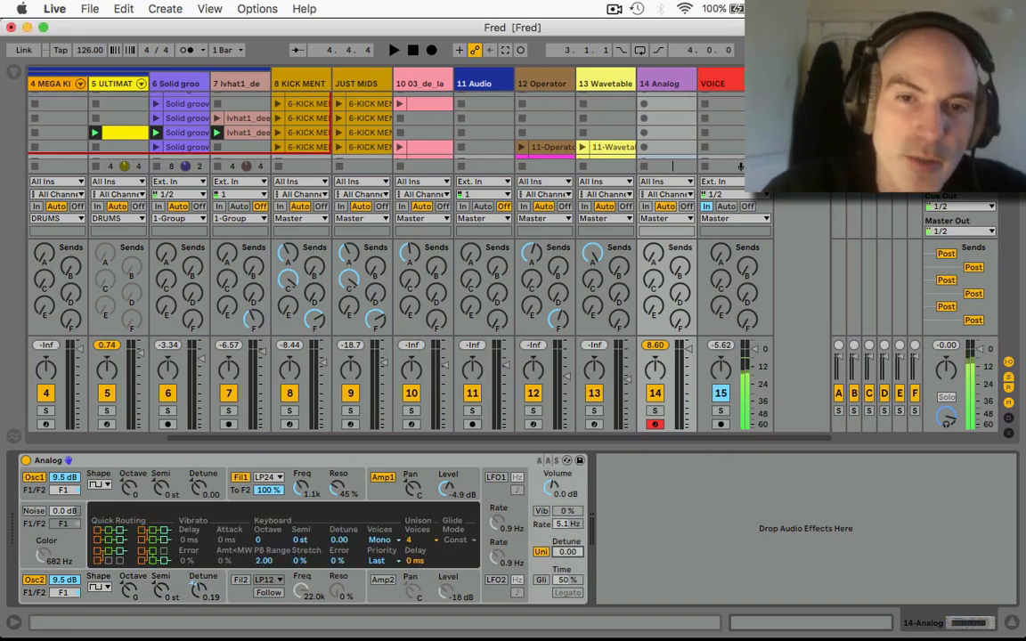
pyautogui.moveTo(568, 552); pyautogui.dragTo(550, 501)
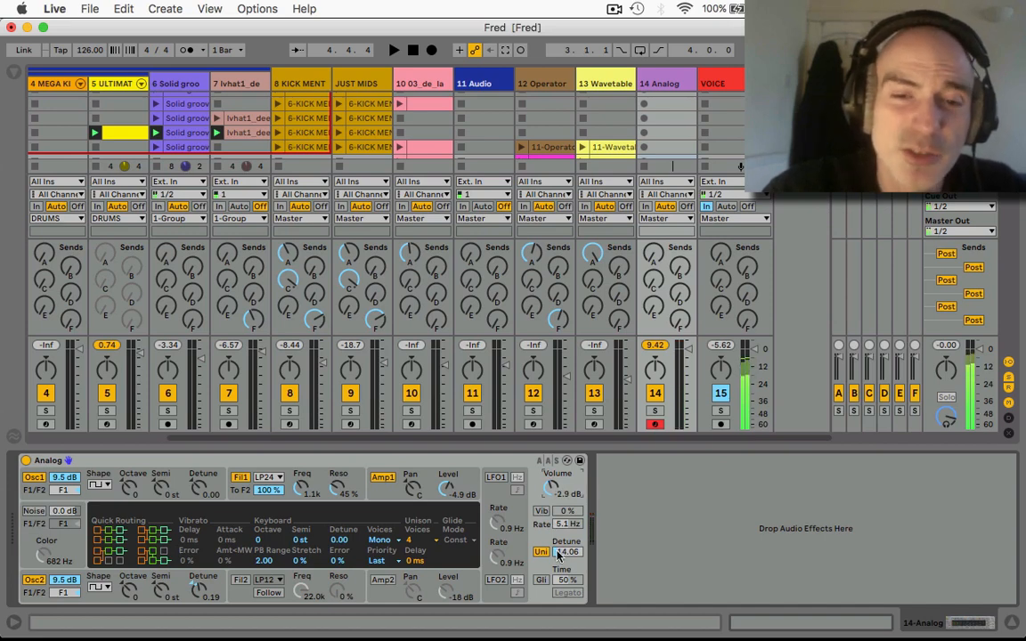
pyautogui.moveTo(566, 552); pyautogui.dragTo(565, 499)
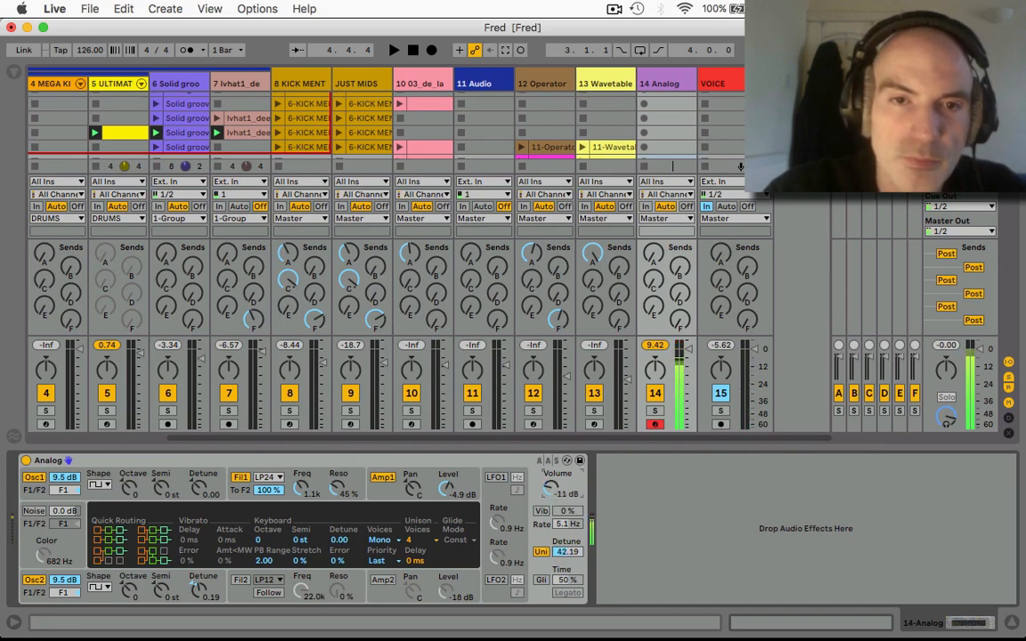
# Shape filter 1's envelope with 5 ms attack, 469 ms decay and 0.00 sustain, and raise its resonance to 68 %
pyautogui.click(303, 490)
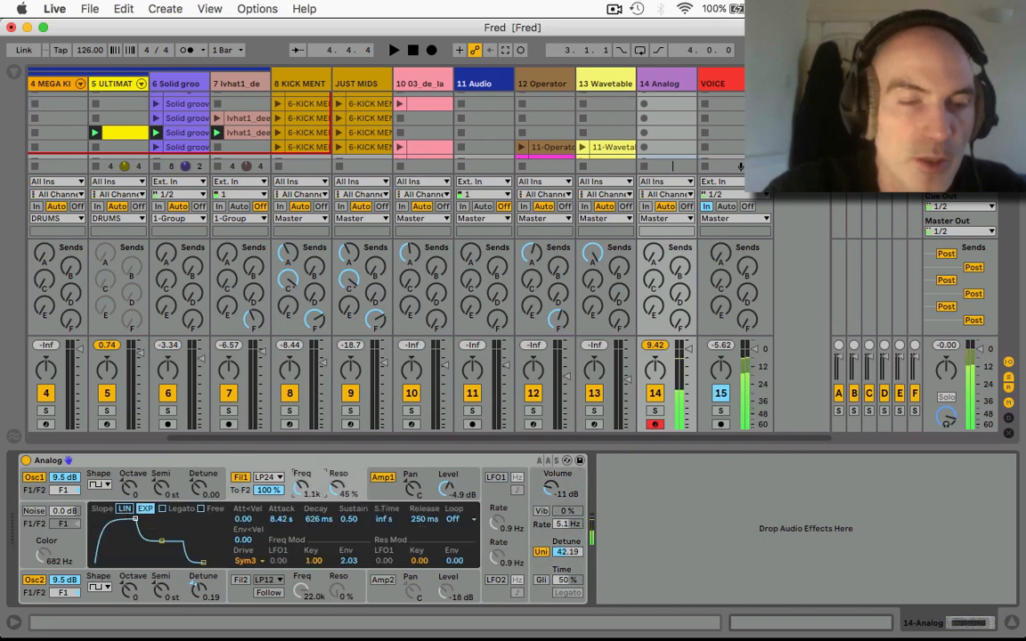
pyautogui.moveTo(135, 519); pyautogui.dragTo(118, 562)
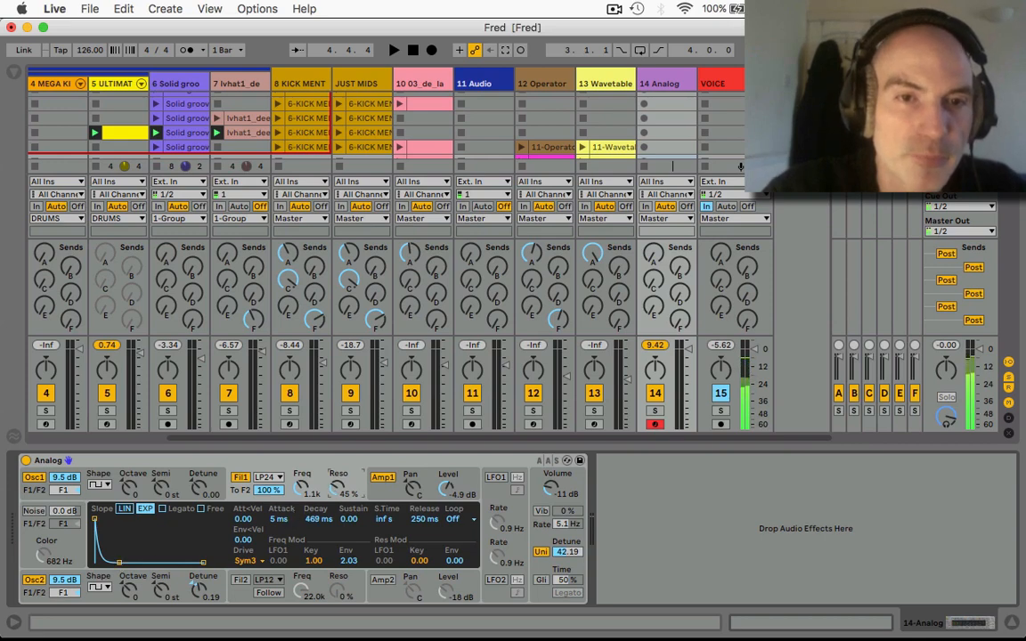
pyautogui.moveTo(339, 488); pyautogui.dragTo(342, 472)
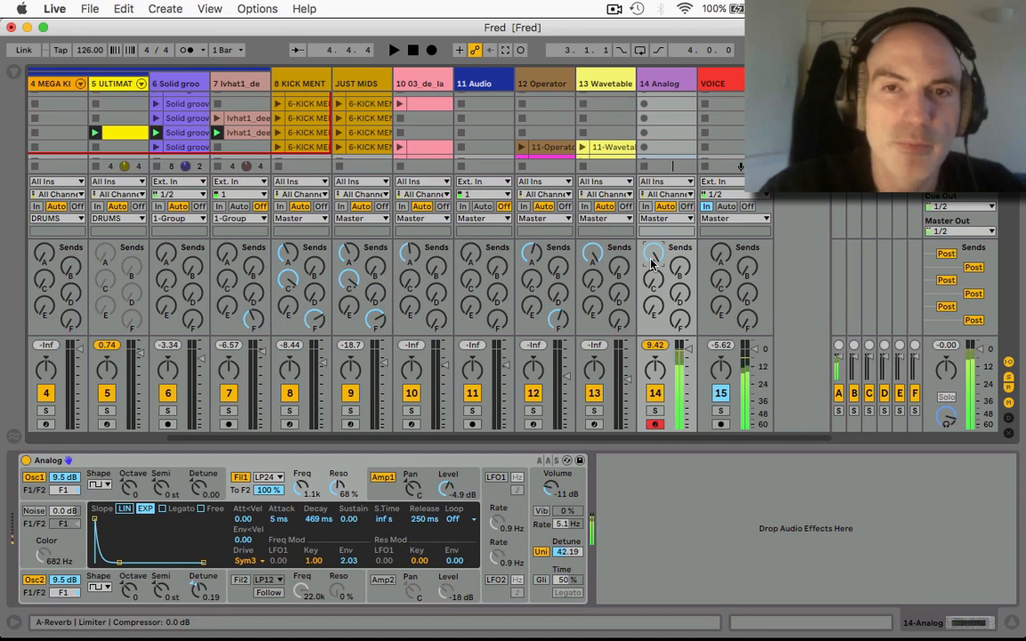
# Send a small amount of the 14 Analog track to the A reverb return
pyautogui.moveTo(652, 263); pyautogui.dragTo(651, 365)
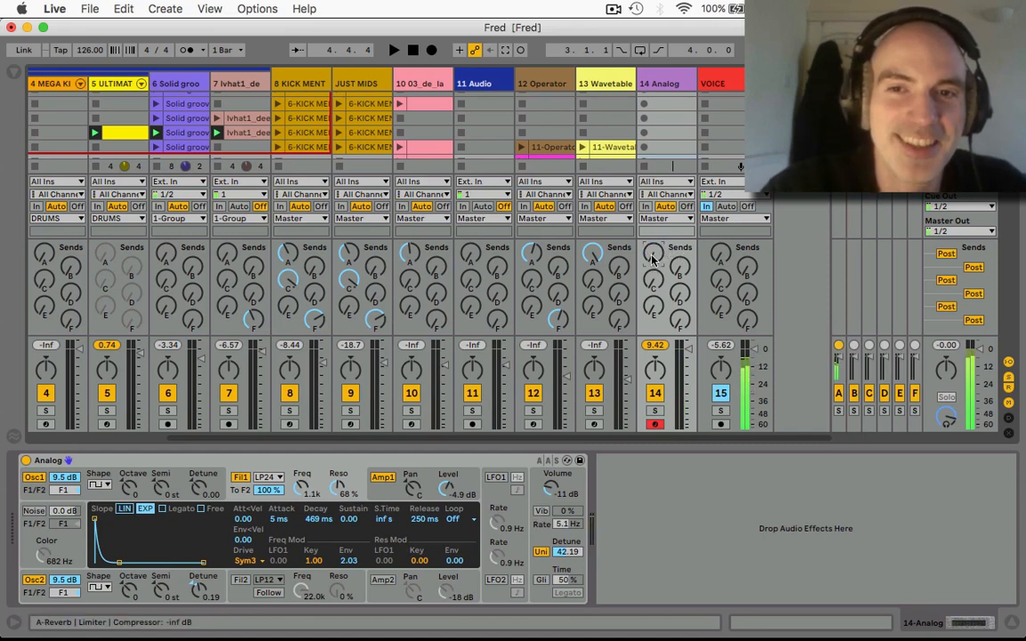
pyautogui.moveTo(652, 258); pyautogui.dragTo(651, 235)
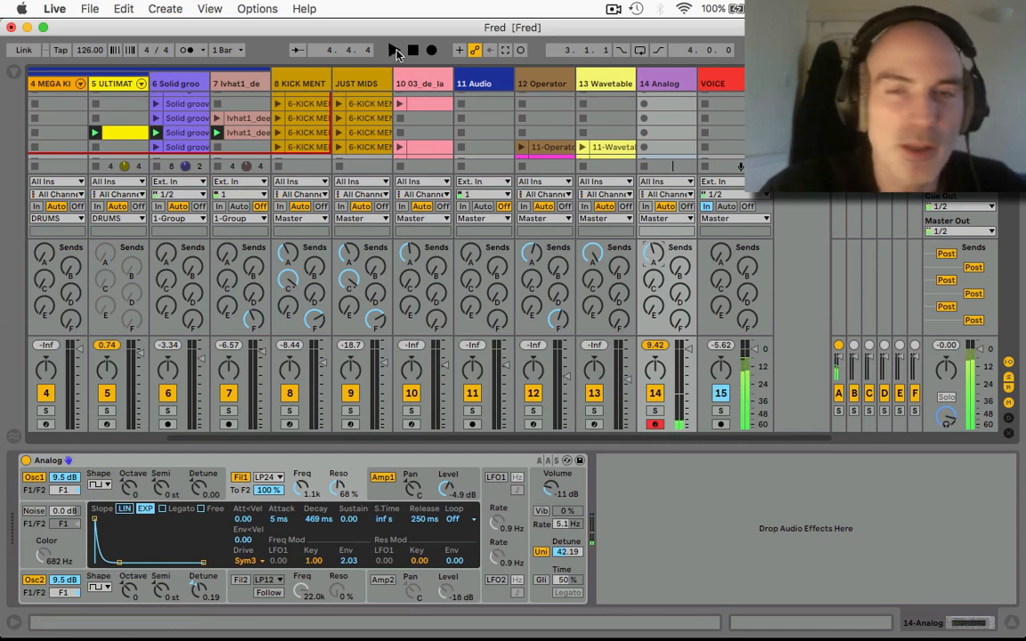
# Play the set, capture the performed MIDI notes into a clip on the 14 Analog track, and stop playback
pyautogui.click(394, 51)
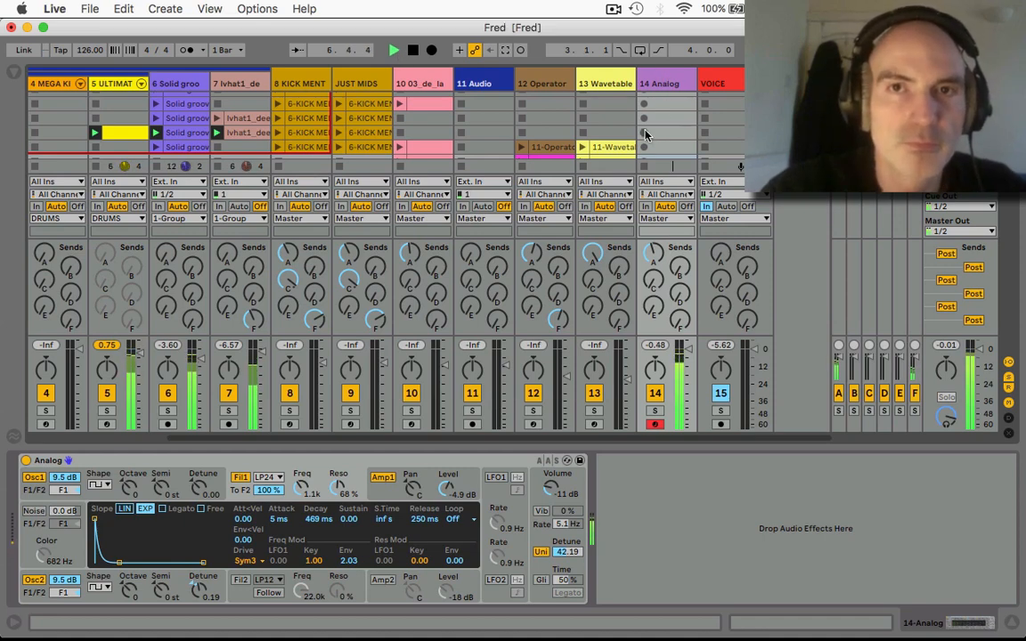
pyautogui.click(511, 50)
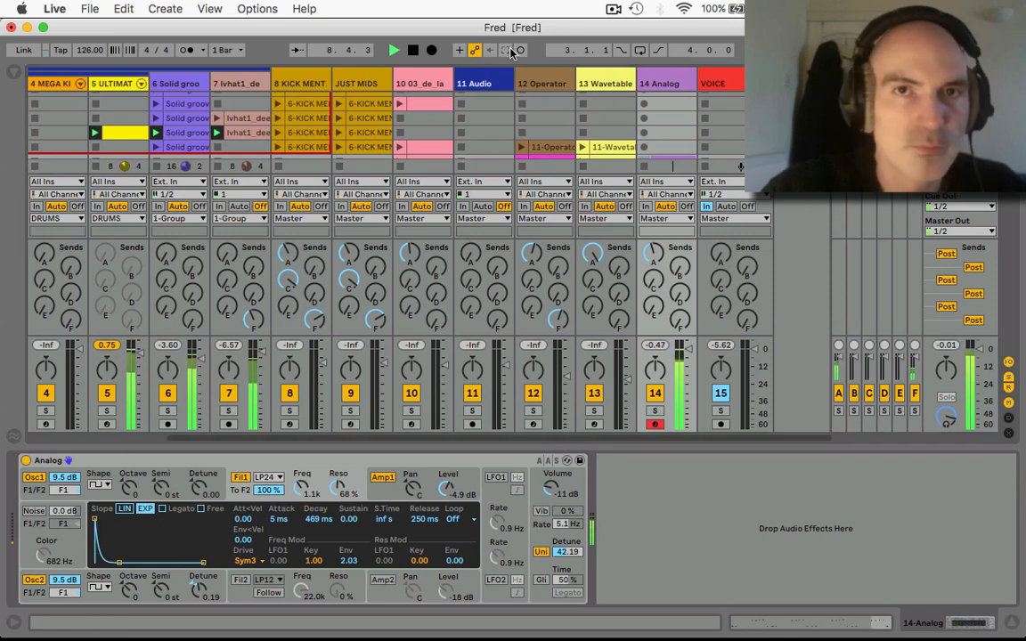
pyautogui.press('space')
# Open the captured clip on the 14 Analog track and adjust its loop to a two-bar section
pyautogui.scroll(-3, 674, 146)
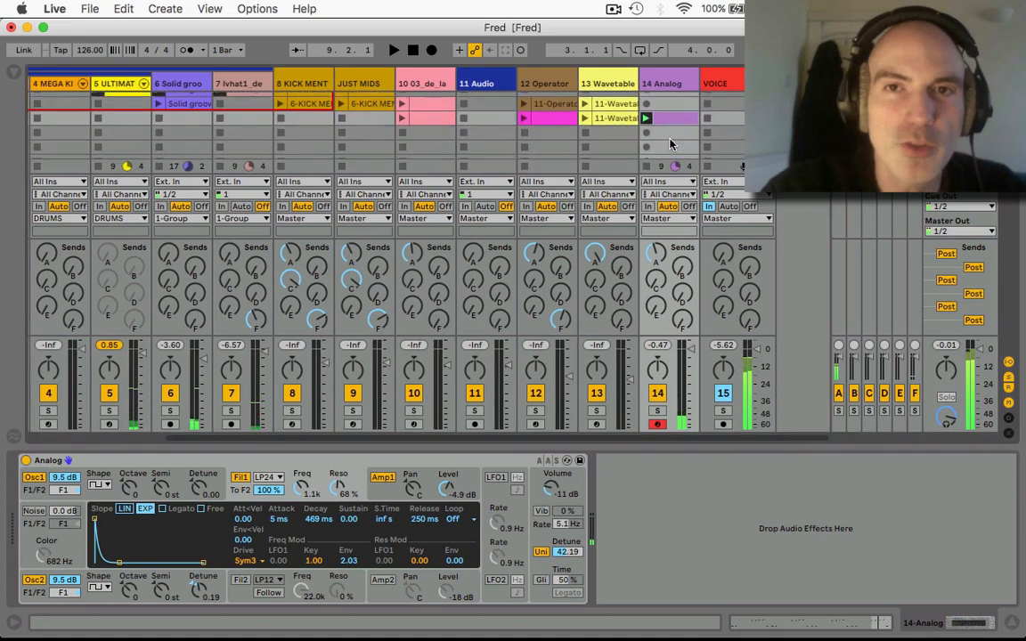
pyautogui.doubleClick(675, 120)
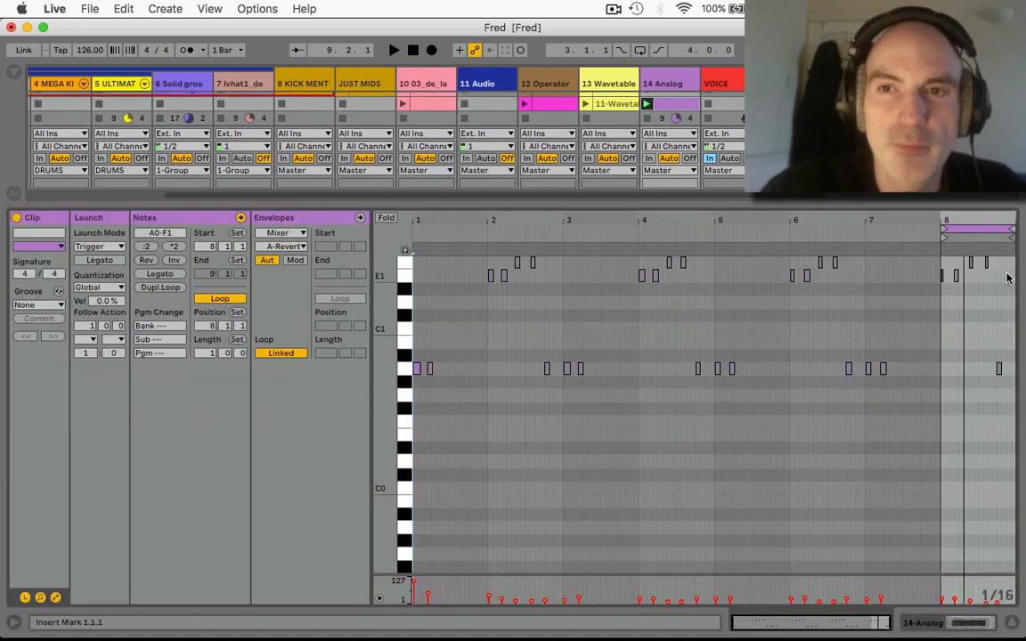
pyautogui.moveTo(977, 231)
pyautogui.mouseDown()
pyautogui.moveTo(817, 230)
pyautogui.moveTo(939, 248)
pyautogui.mouseUp()
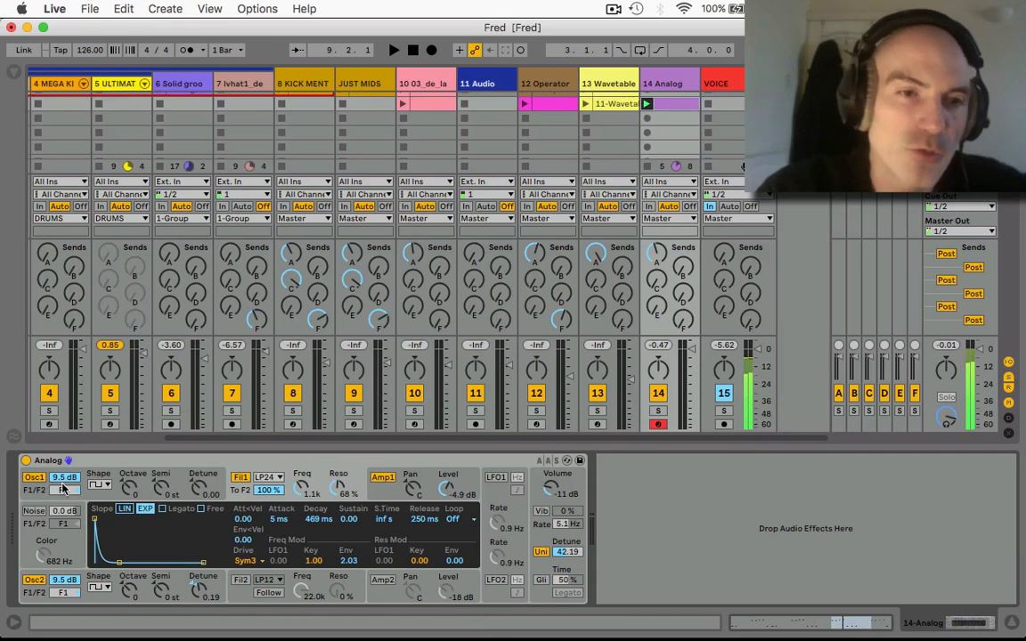
# Change Osc2 to a sawtooth wave, and lower filter 1's frequency to 1.0k and resonance to 53 % during playback
pyautogui.click(106, 585)
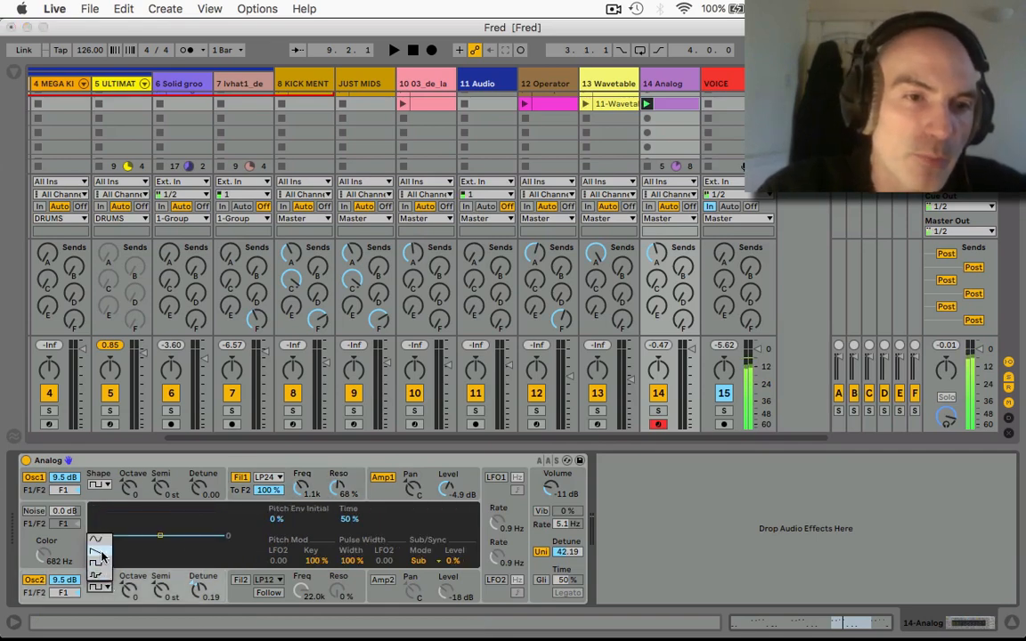
pyautogui.click(104, 557)
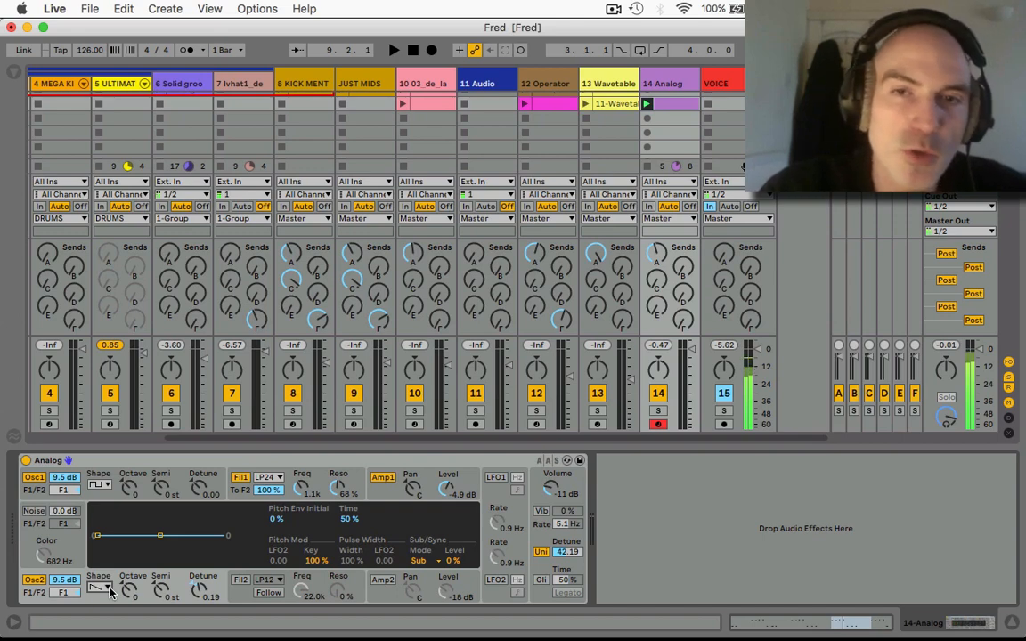
pyautogui.press('space')
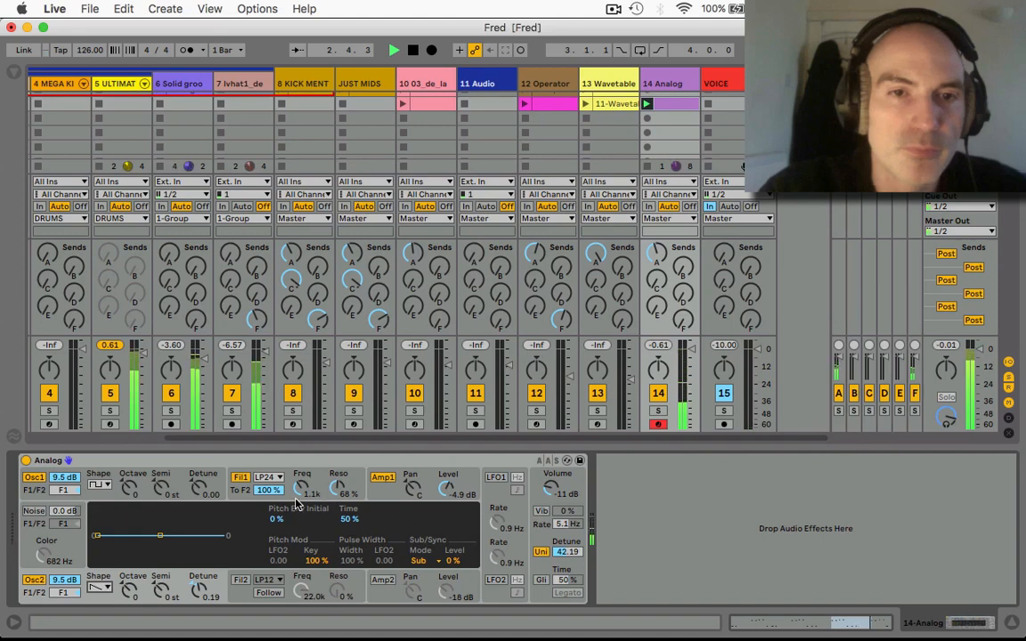
pyautogui.moveTo(301, 490); pyautogui.dragTo(340, 475)
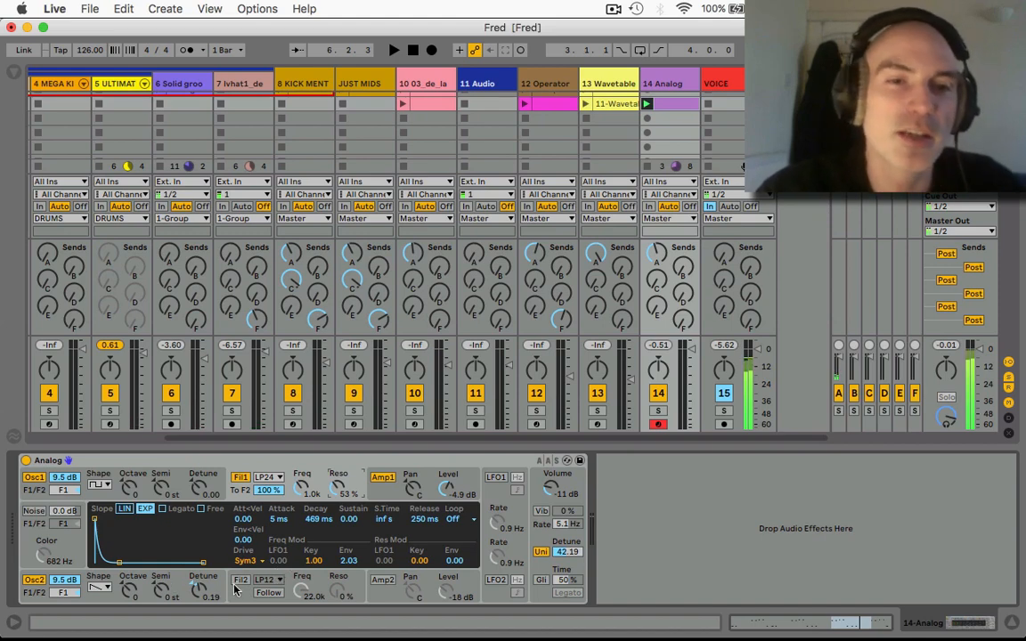
# Enable Amp2 and switch off Amp1 in the instrument
pyautogui.click(379, 581)
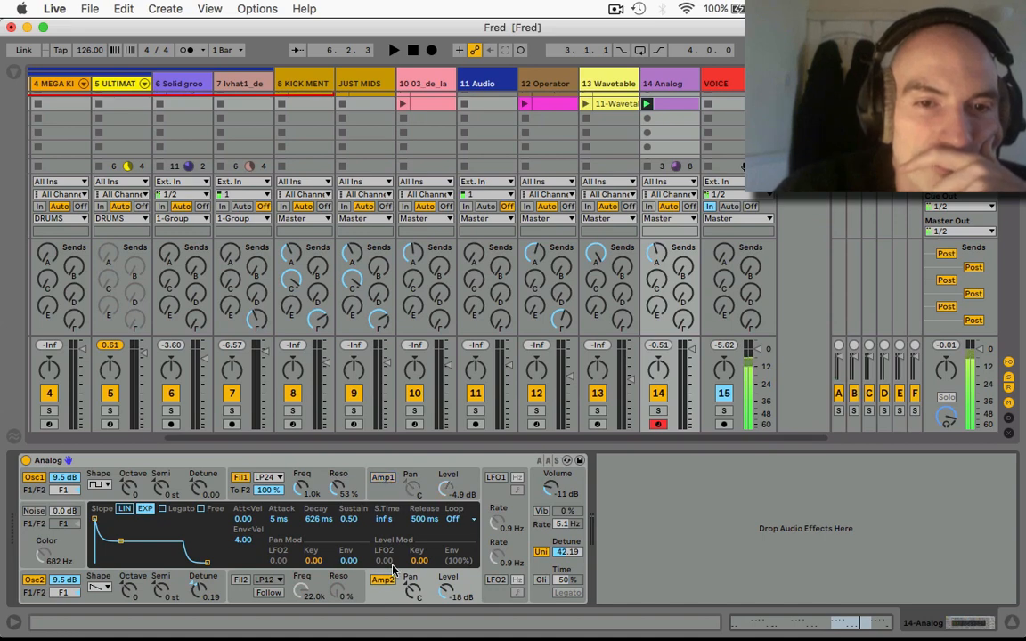
pyautogui.click(382, 479)
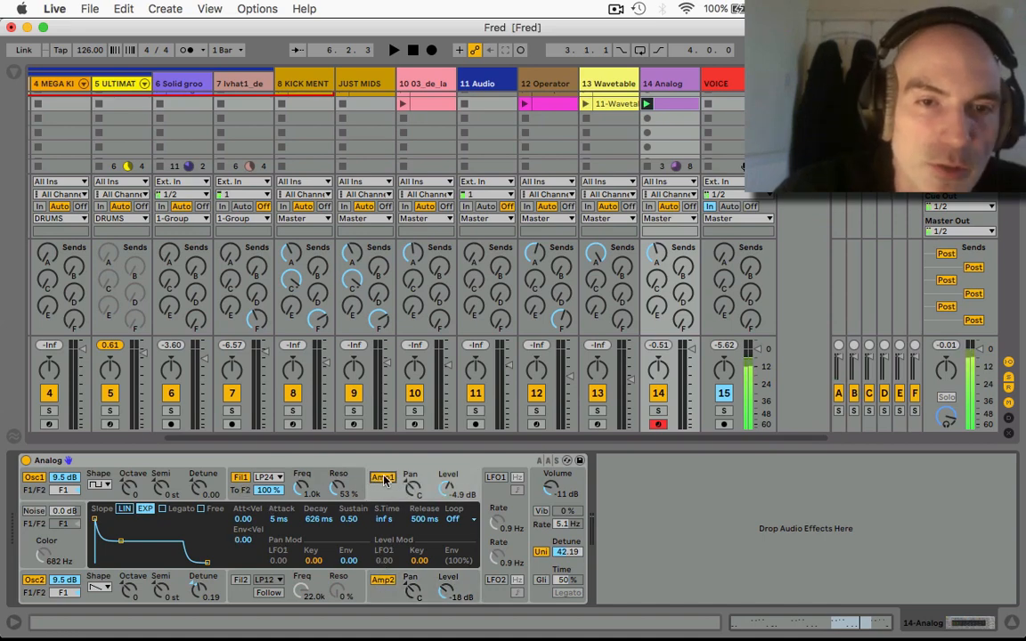
pyautogui.click(385, 479)
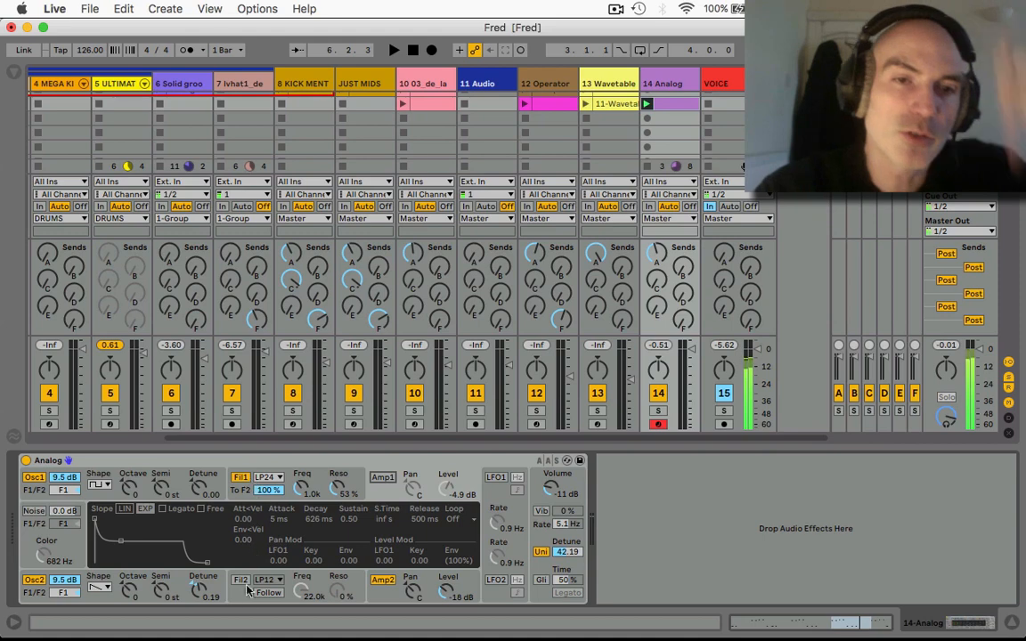
# Enable filter 2 and set its drive to Sym3
pyautogui.click(258, 491)
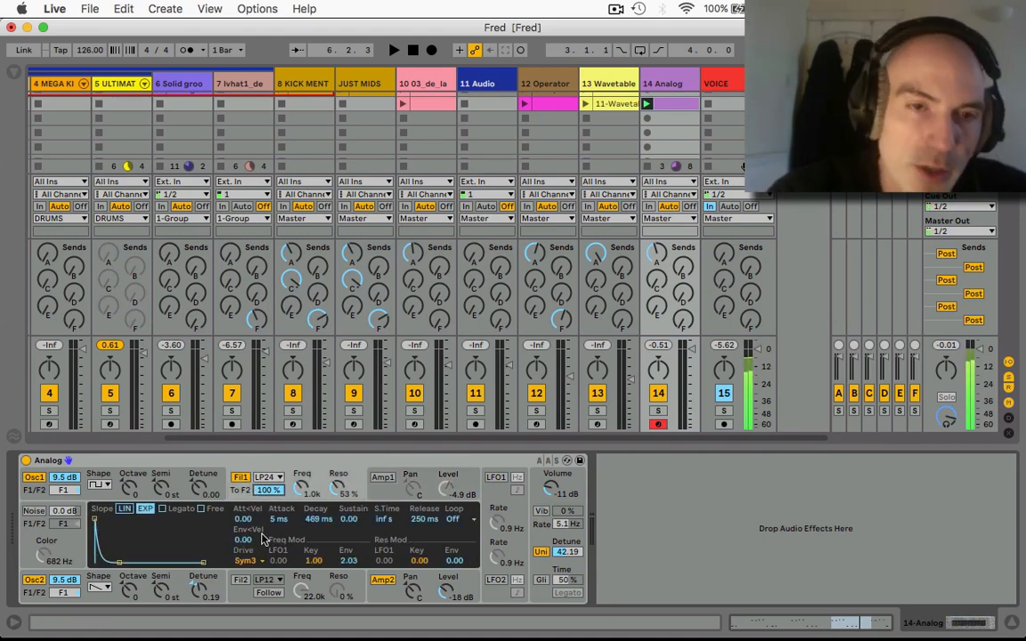
pyautogui.click(239, 581)
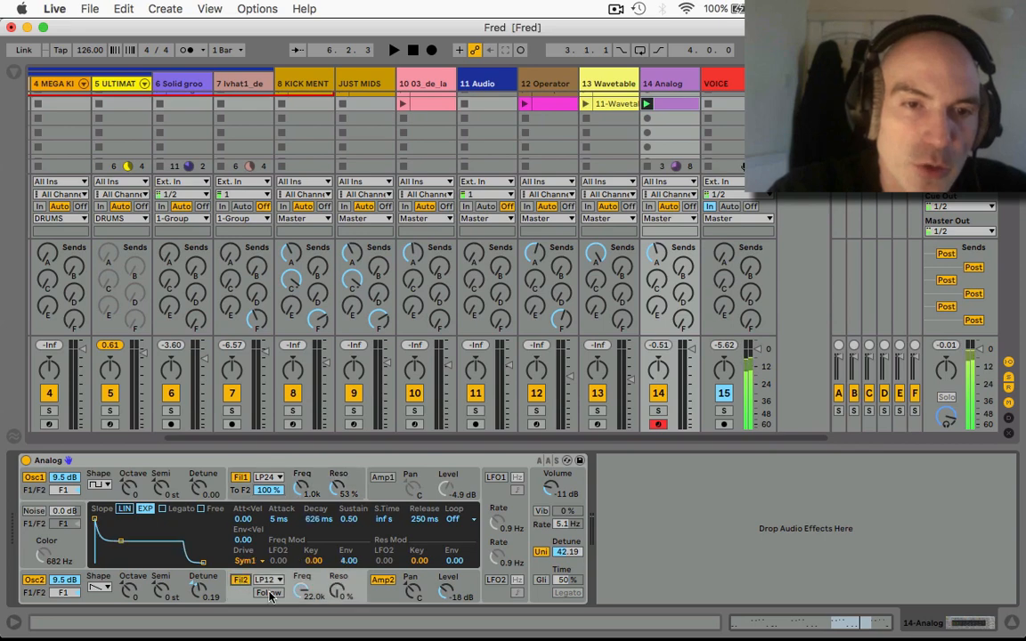
pyautogui.click(246, 561)
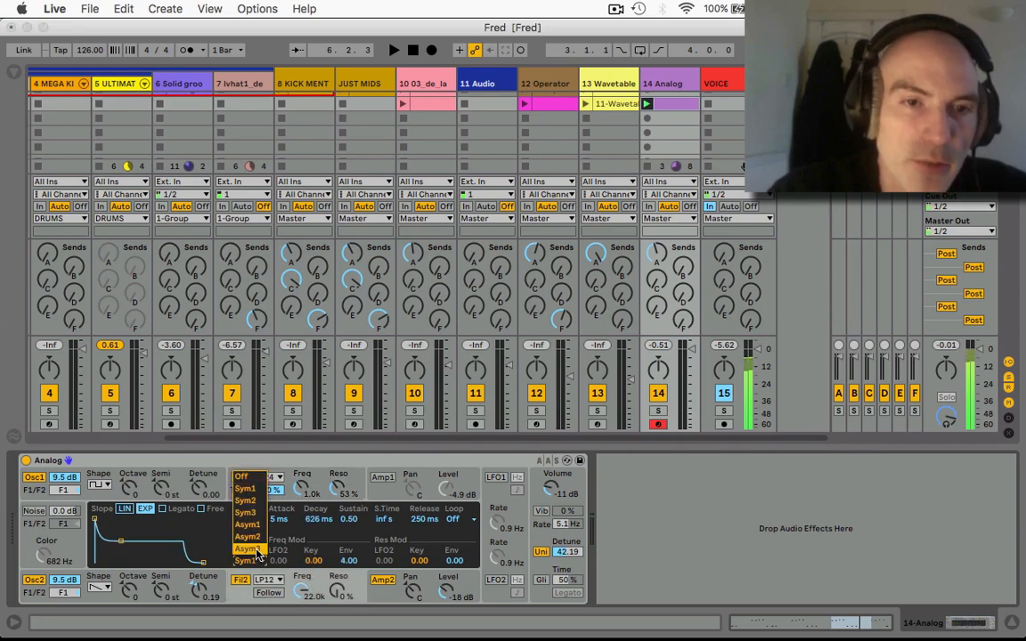
pyautogui.click(245, 514)
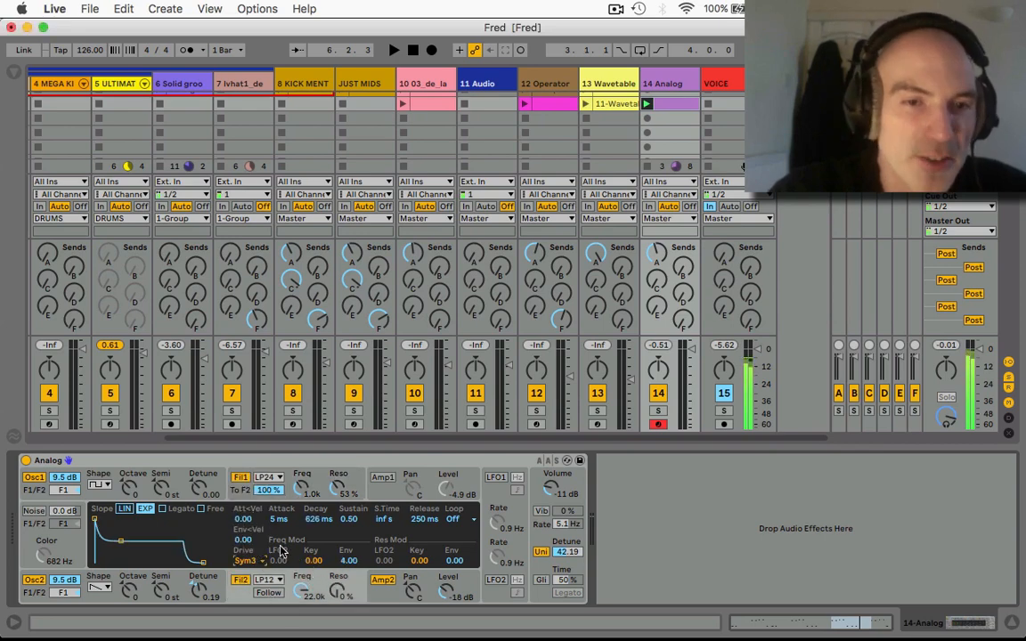
# Set filter 2's frequency to 878 Hz, resonance to 57 % and frequency envelope modulation to 0, and turn on Follow
pyautogui.moveTo(301, 595); pyautogui.dragTo(301, 635)
pyautogui.moveTo(338, 592); pyautogui.dragTo(338, 570)
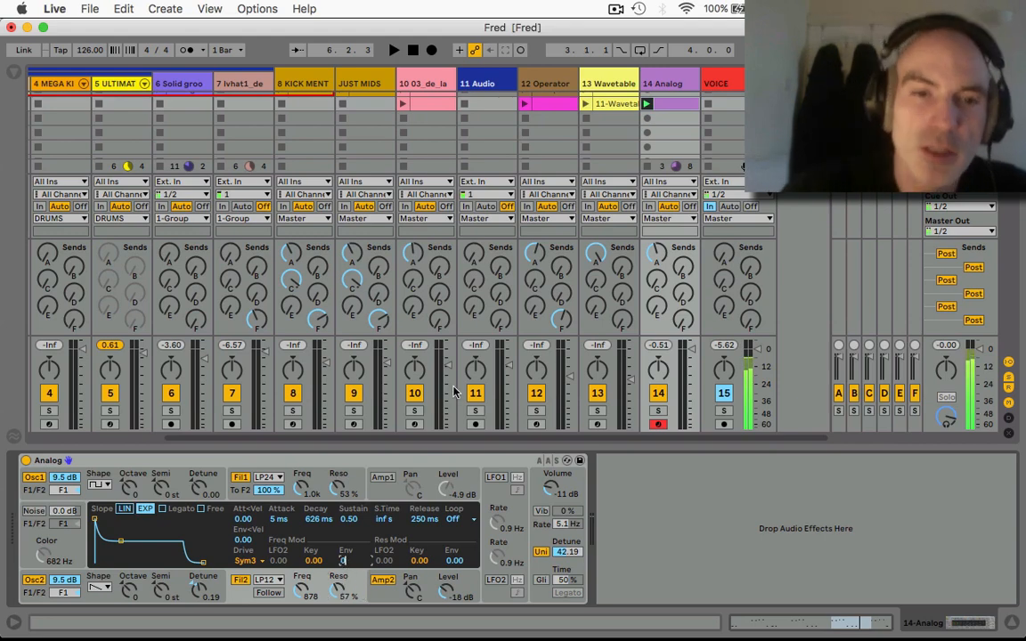
pyautogui.click(269, 594)
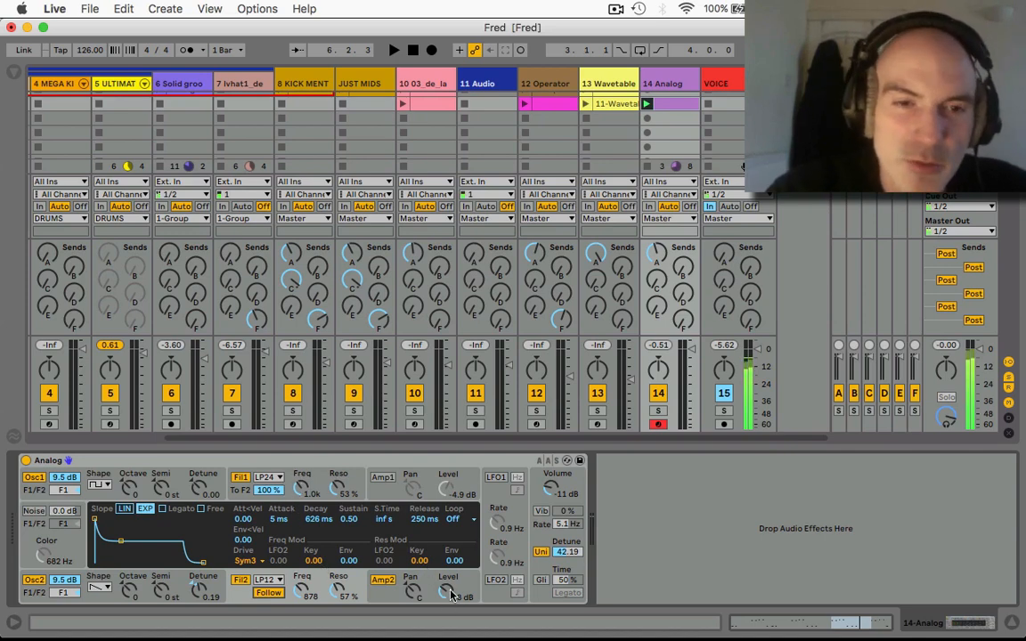
# During playback, raise Amp2's level to -4.9 dB and filter 2's frequency to 7.8k with 69 % resonance
pyautogui.press('space')
pyautogui.moveTo(450, 595); pyautogui.dragTo(450, 574)
pyautogui.moveTo(339, 591); pyautogui.dragTo(310, 548)
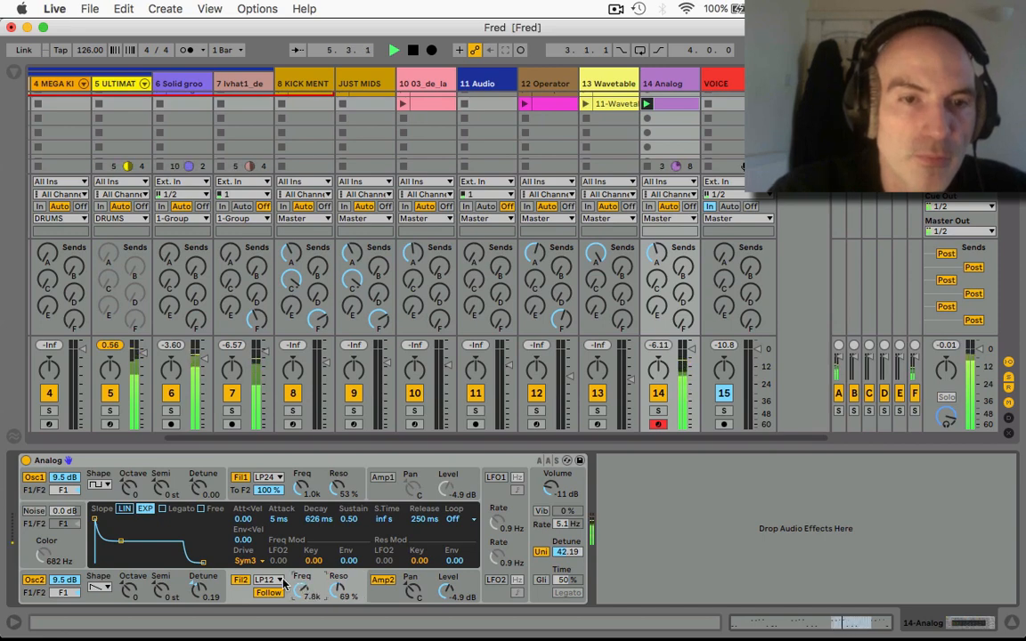
# Change filter 2 to Low-pass 24dB/oct, and lower its frequency to 201 Hz and resonance to 45 % during playback
pyautogui.click(268, 477)
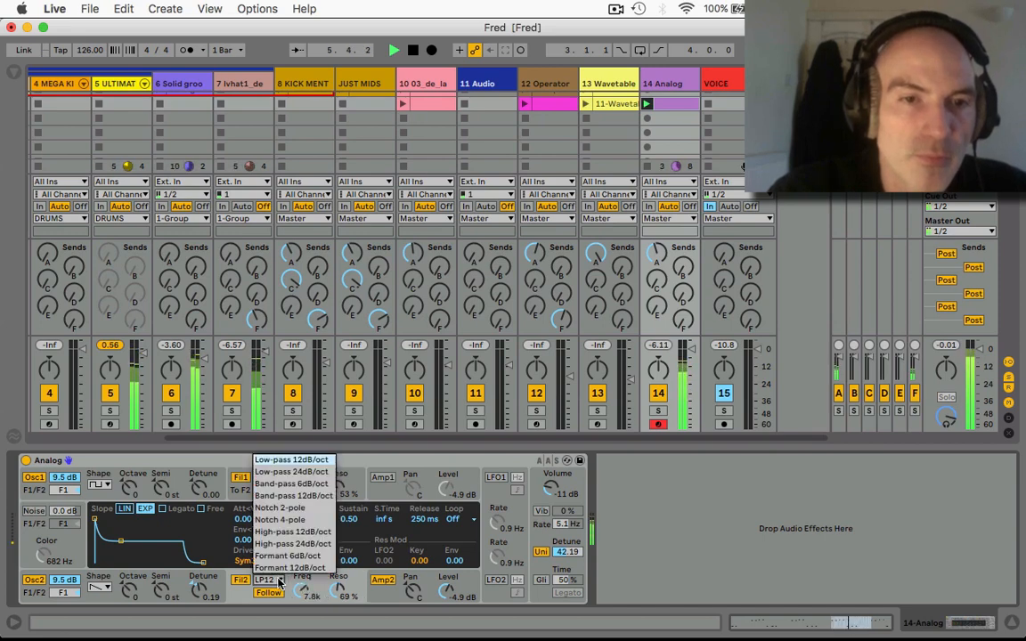
pyautogui.click(293, 472)
pyautogui.moveTo(293, 585); pyautogui.dragTo(337, 614)
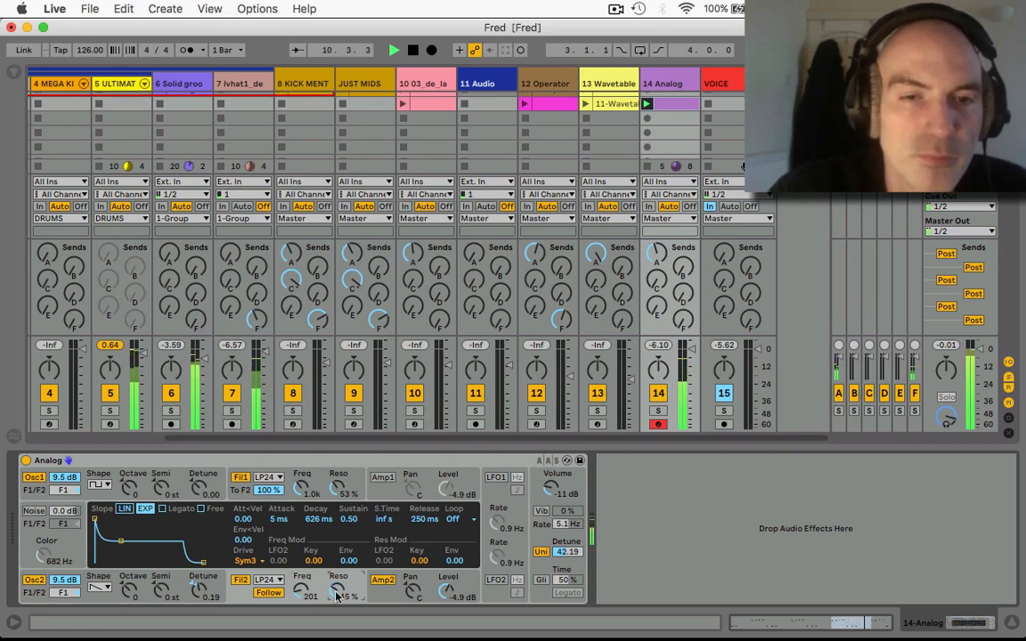
pyautogui.click(302, 595)
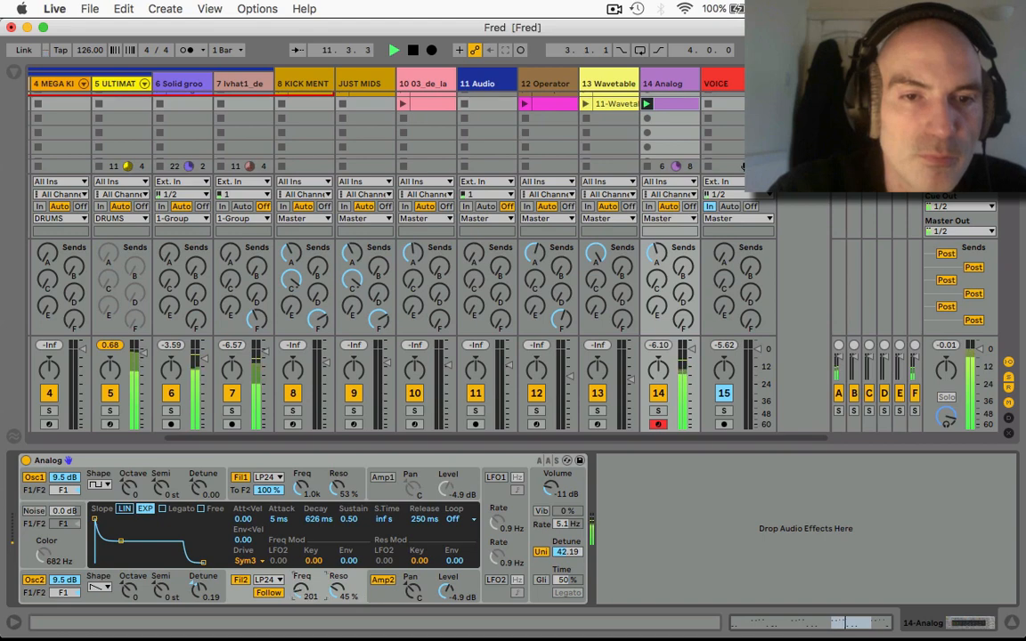